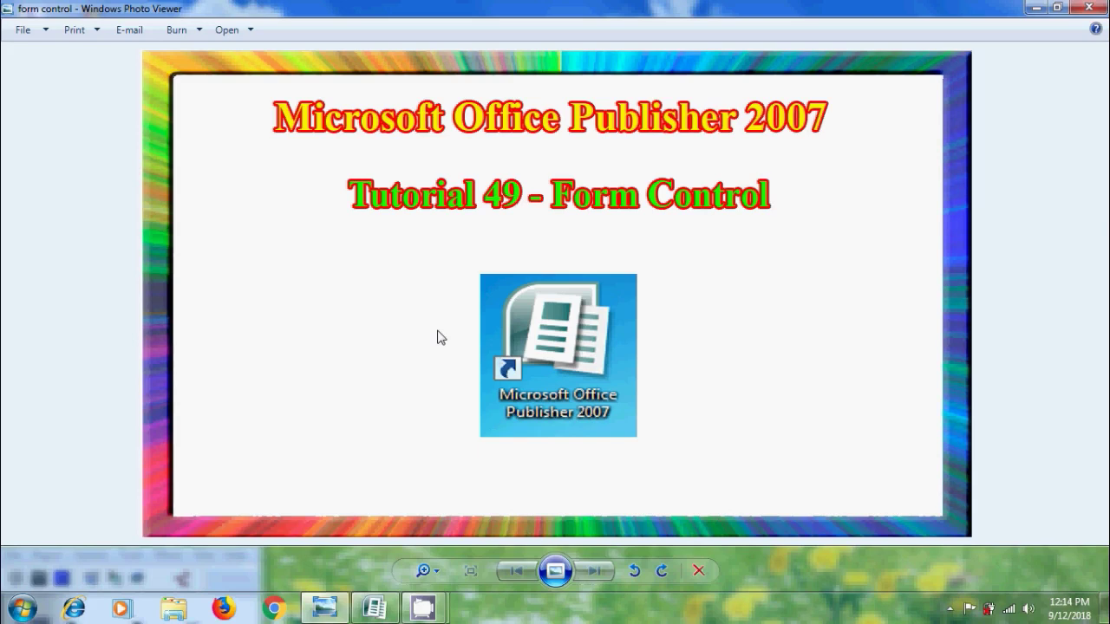
Switch to Microsoft Publisher and insert a textbox form control, about 150 × 23 px, beside the Name label on page 2
{"action": "left_click", "coordinate": [375, 607]}
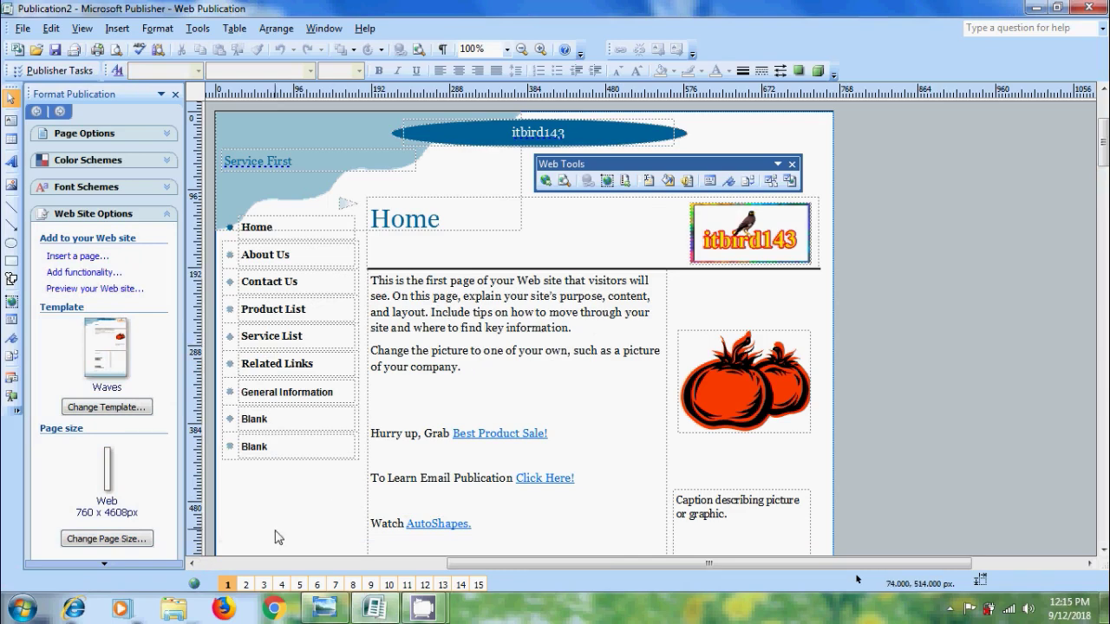
{"action": "left_click", "coordinate": [245, 584]}
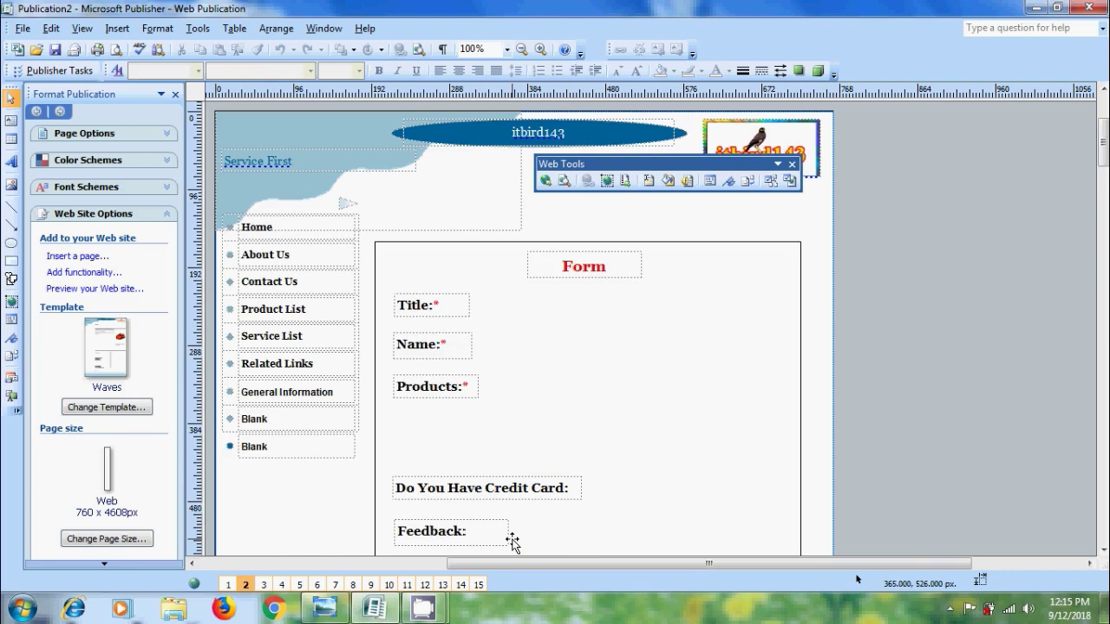
{"action": "left_click", "coordinate": [710, 182]}
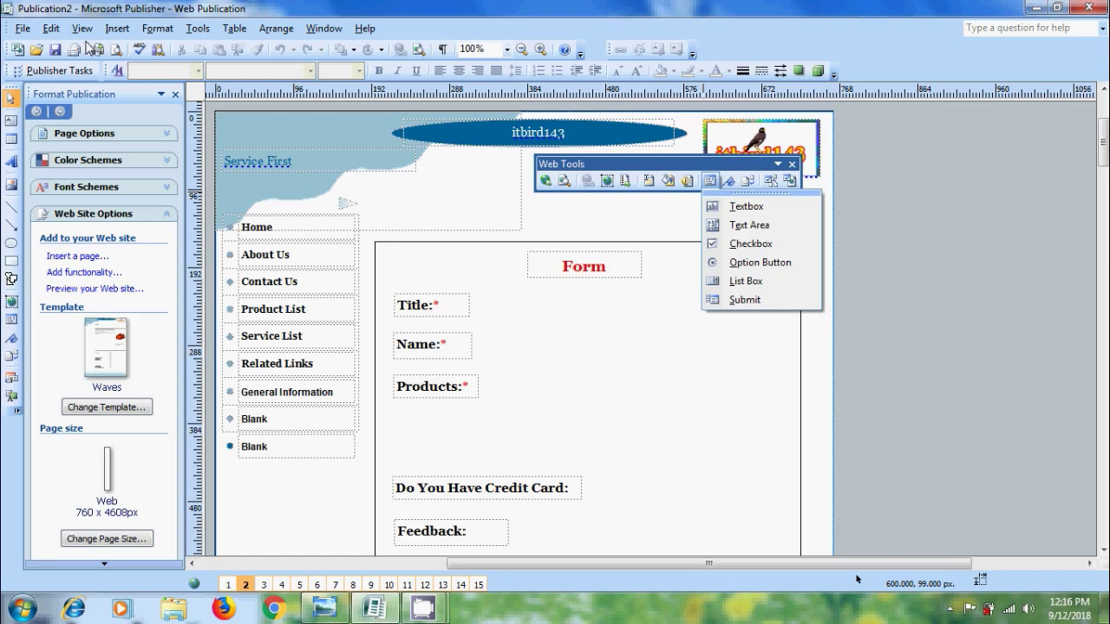
{"action": "left_click", "coordinate": [119, 29]}
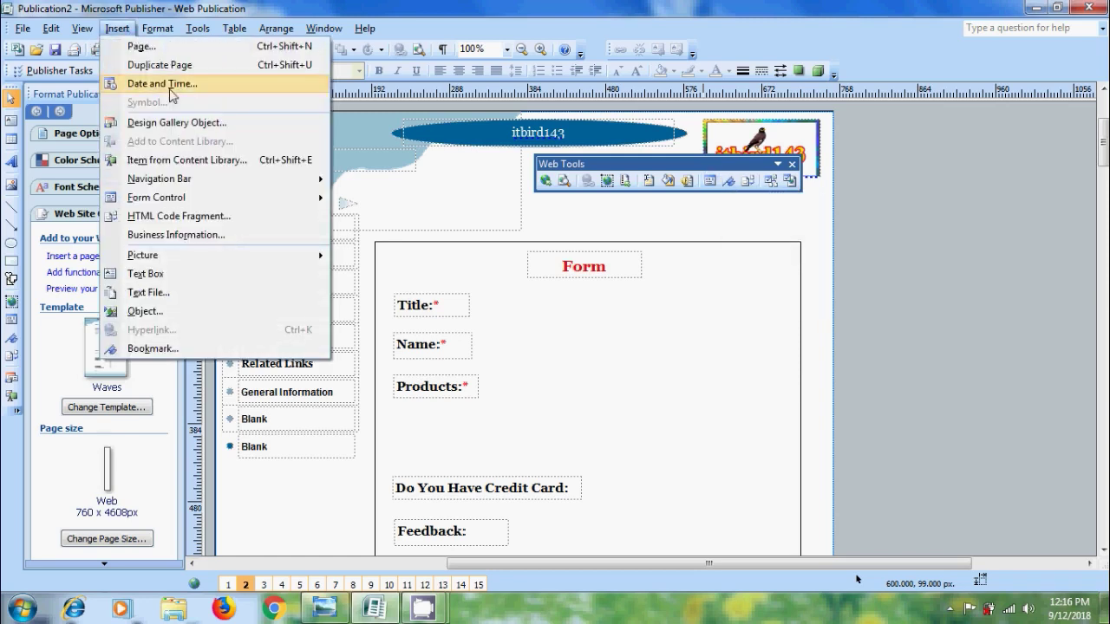
{"action": "mouse_move", "coordinate": [264, 202]}
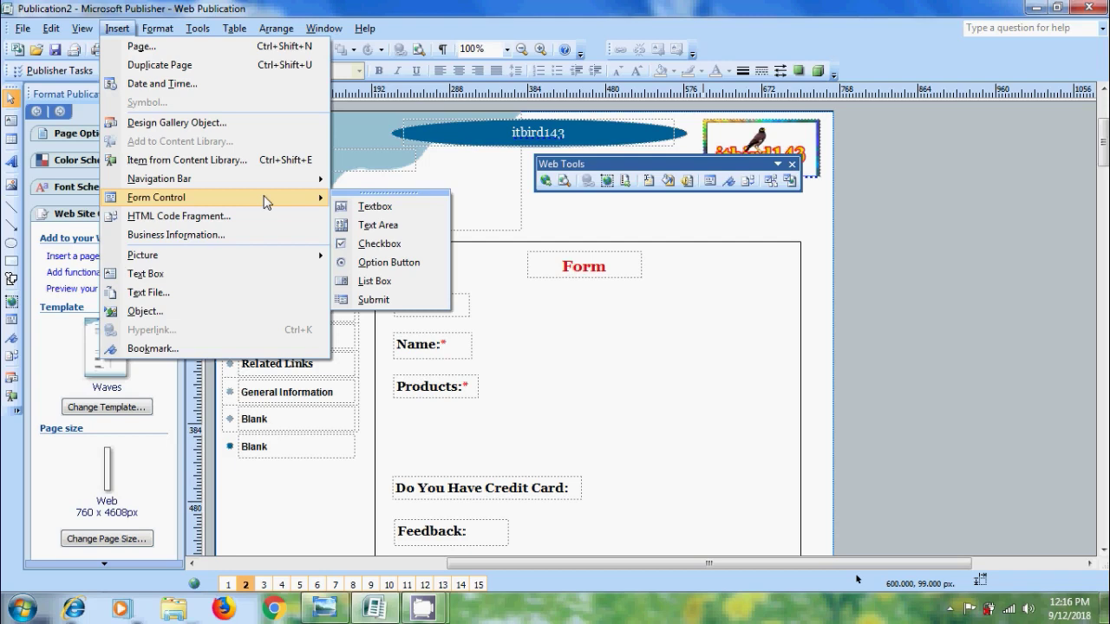
{"action": "left_click", "coordinate": [375, 206]}
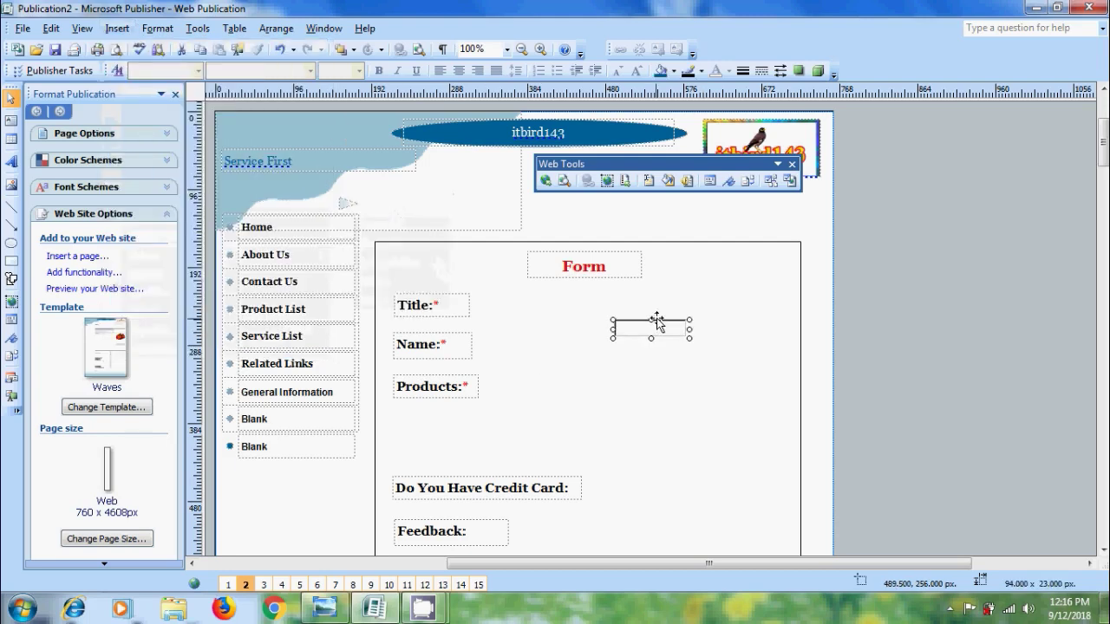
{"action": "left_click_drag", "start_coordinate": [662, 320], "coordinate": [633, 365]}
Set the return data label of the textbox beside Name to "Name"
{"action": "double_click", "coordinate": [606, 347]}
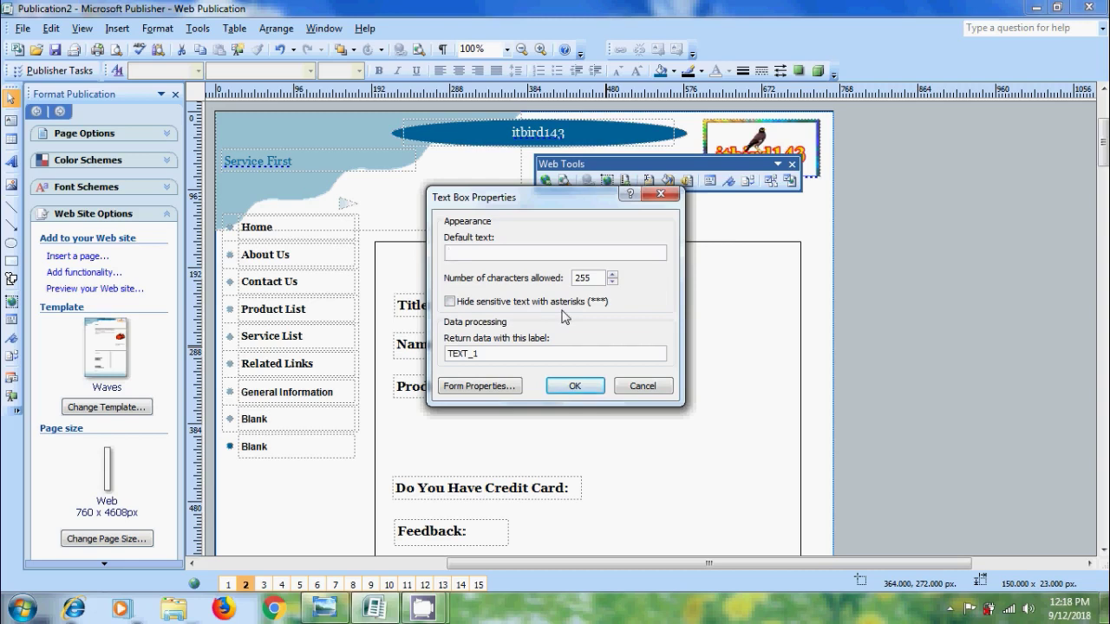
{"action": "double_click", "coordinate": [508, 347]}
{"action": "type", "text": "Name"}
{"action": "left_click", "coordinate": [590, 389]}
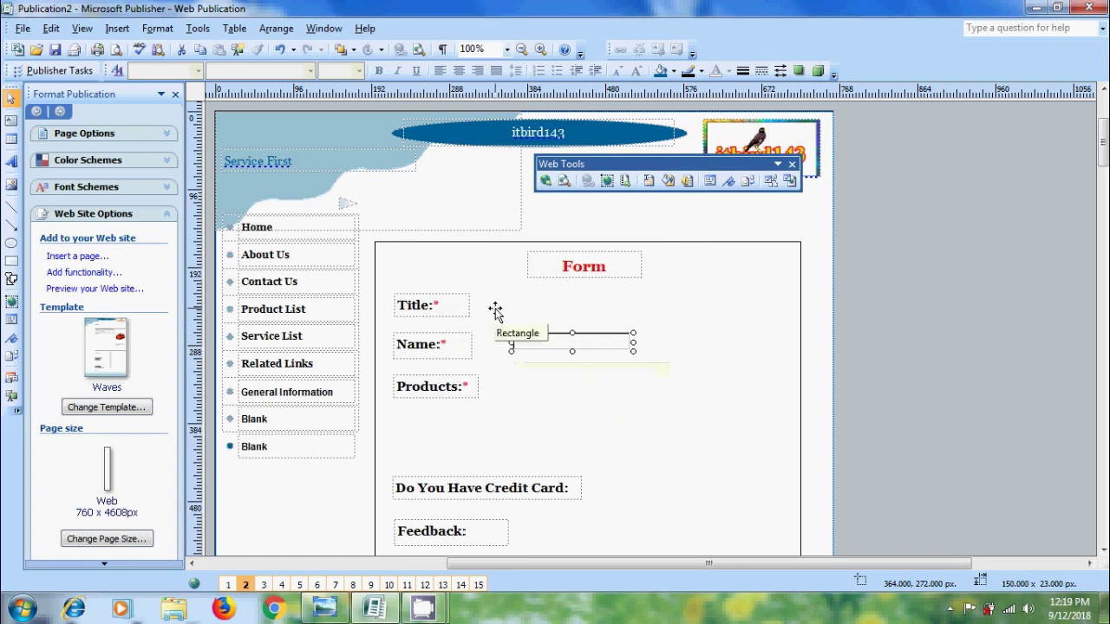
Insert a checkbox beside the Title label, label it "Mr." and resize it to about 60 × 20 px
{"action": "left_click", "coordinate": [710, 181]}
{"action": "left_click", "coordinate": [742, 243]}
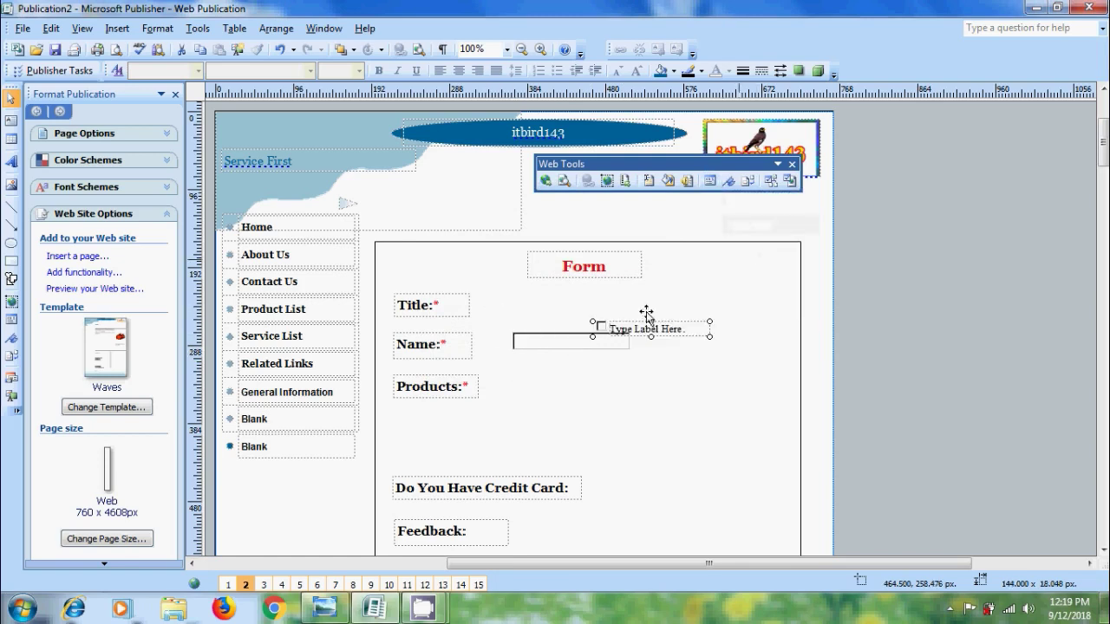
{"action": "left_click_drag", "start_coordinate": [683, 317], "coordinate": [458, 299]}
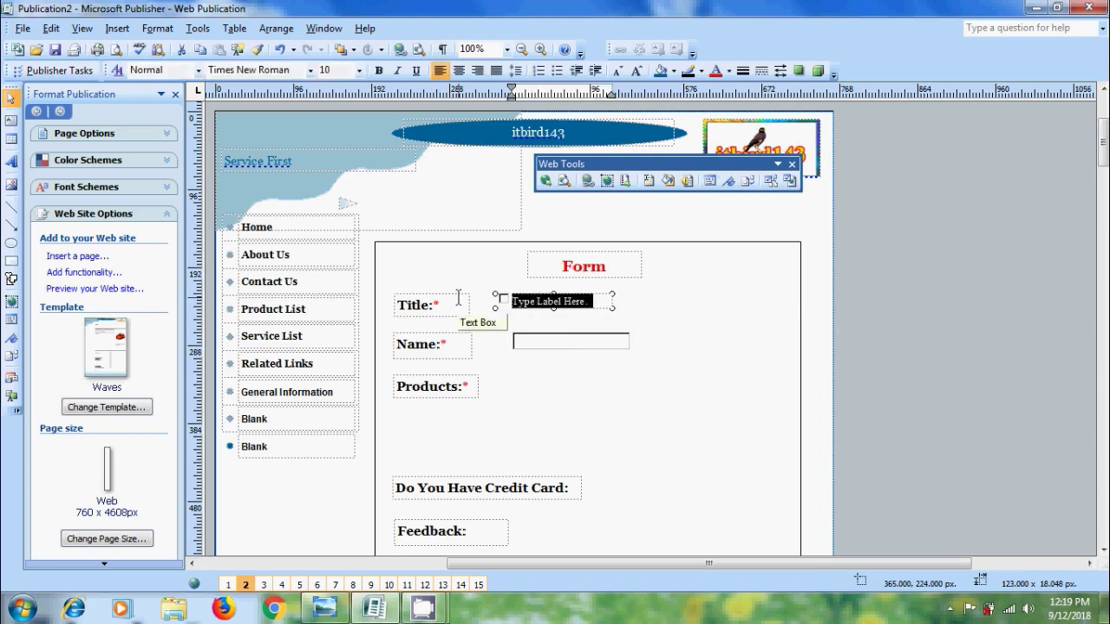
{"action": "type", "text": "Mr."}
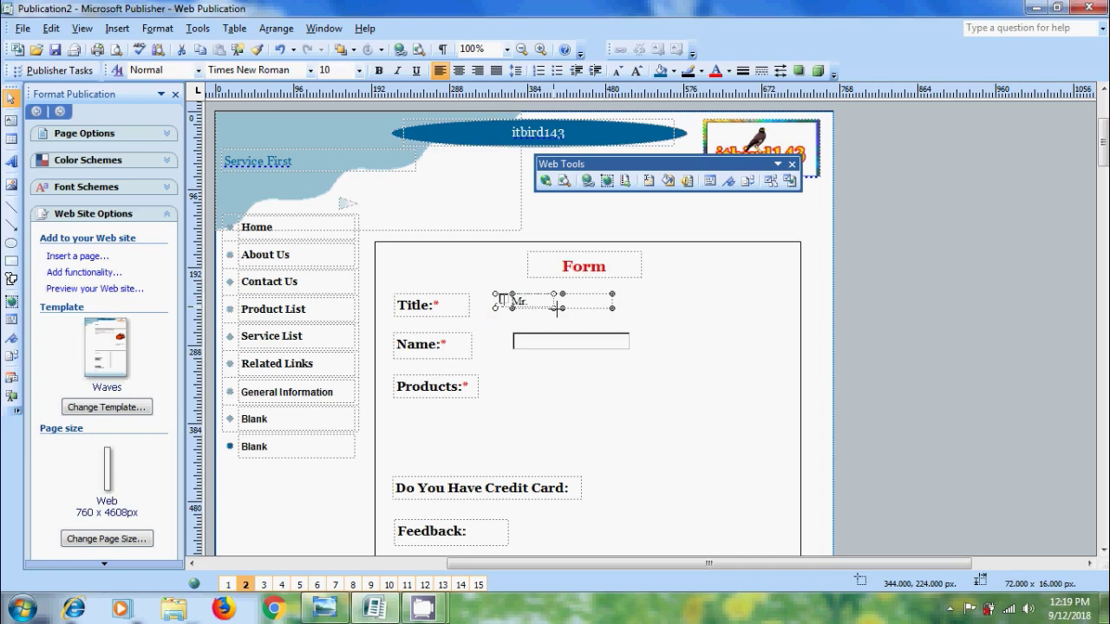
{"action": "left_click_drag", "start_coordinate": [557, 307], "coordinate": [544, 308]}
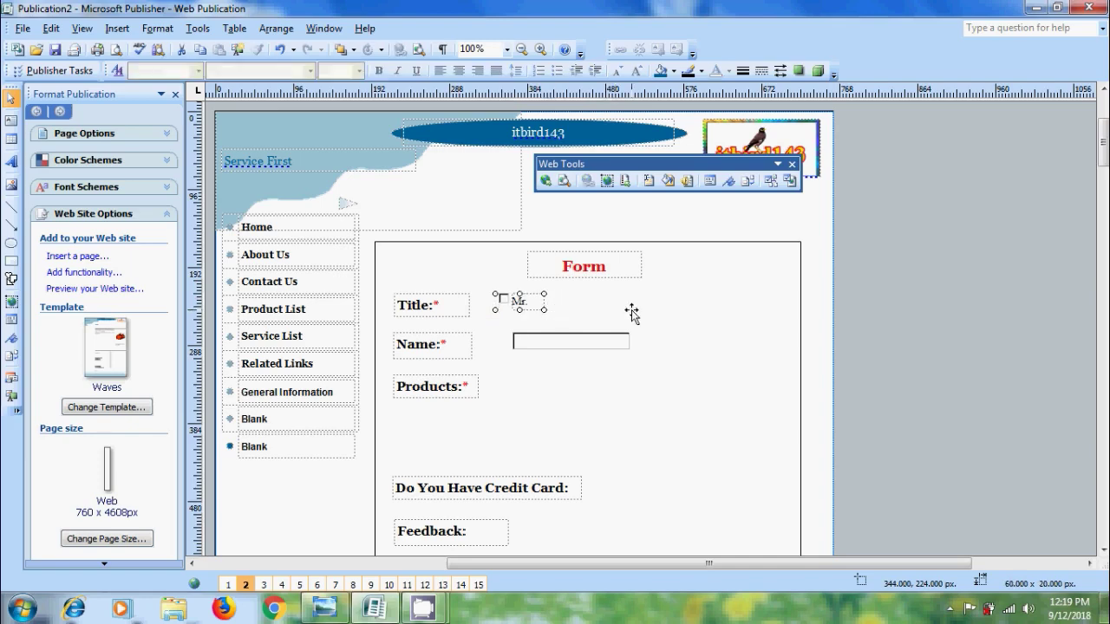
Add two more title checkboxes of about 60 × 20 px, labelled "Mrs." and "Ms.", in line with the Mr. checkbox
{"action": "left_click", "coordinate": [709, 181]}
{"action": "left_click", "coordinate": [757, 242]}
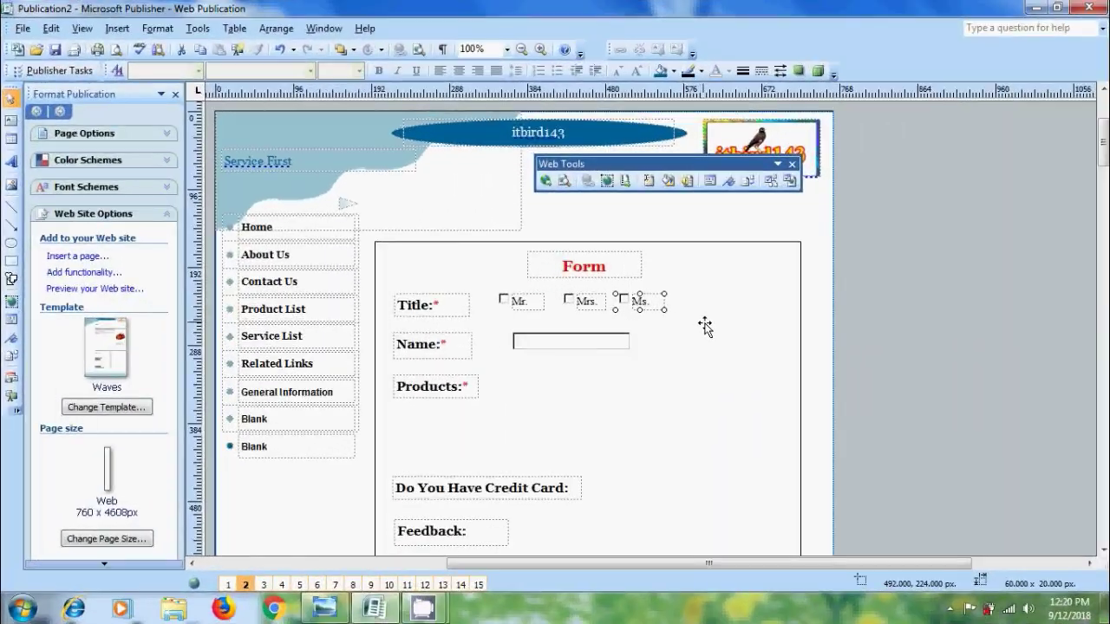
{"action": "left_click", "coordinate": [532, 390]}
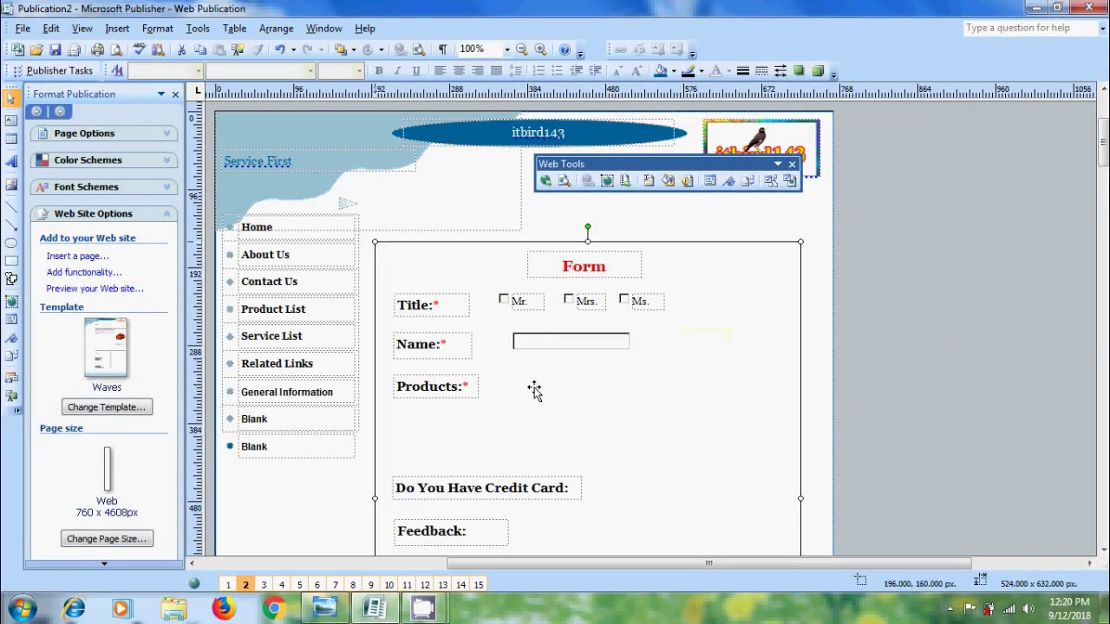
Insert a list box form control and set its return data label to "Products"
{"action": "left_click", "coordinate": [712, 182]}
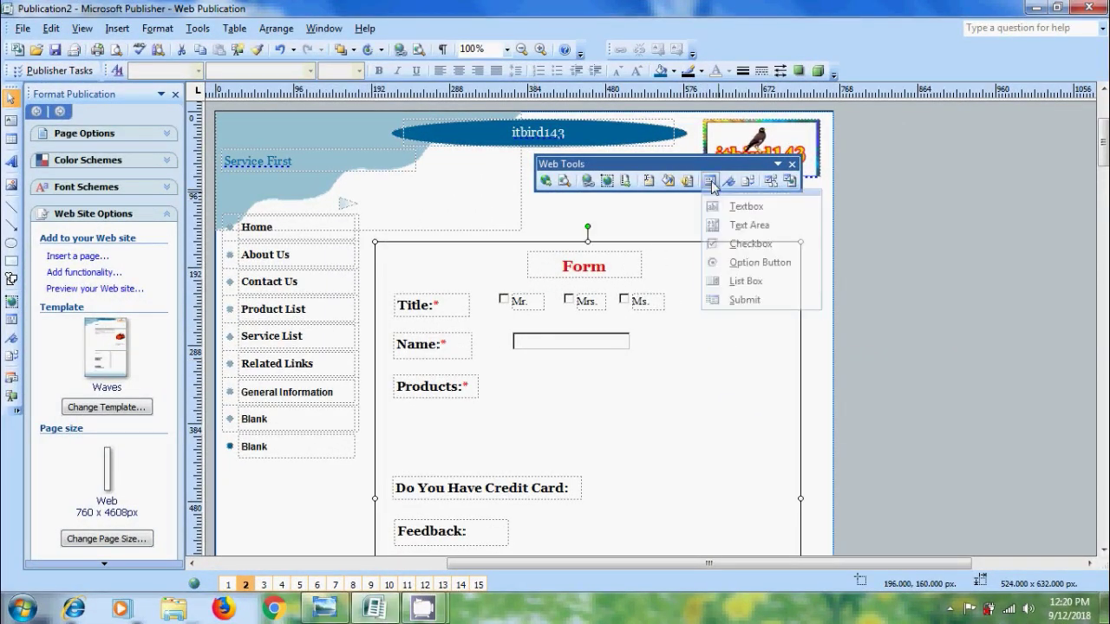
{"action": "left_click", "coordinate": [773, 283]}
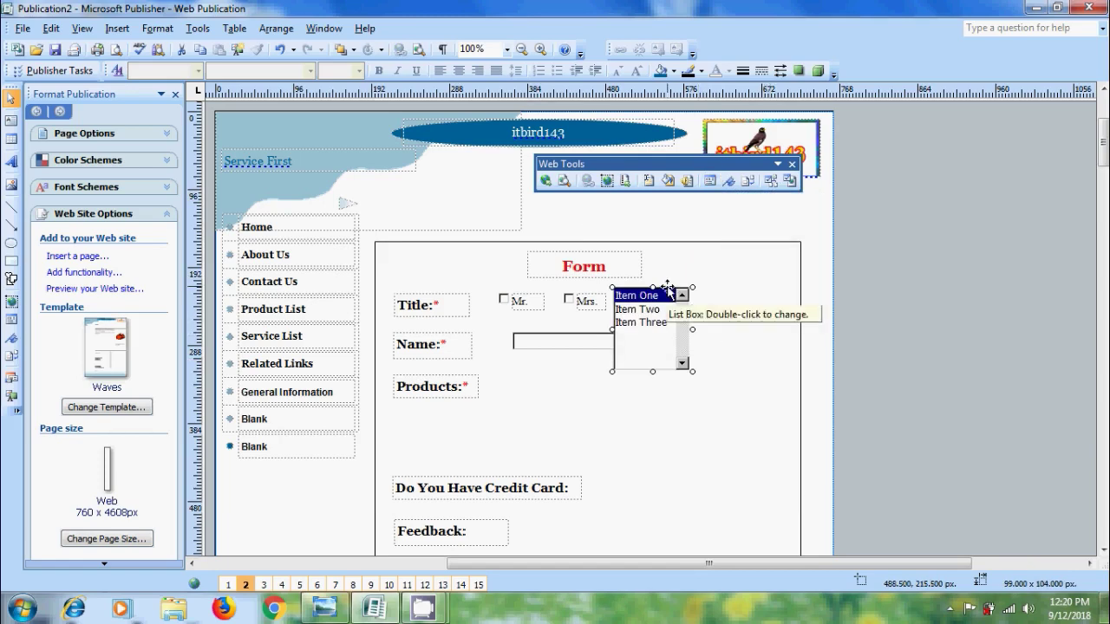
{"action": "double_click", "coordinate": [668, 292]}
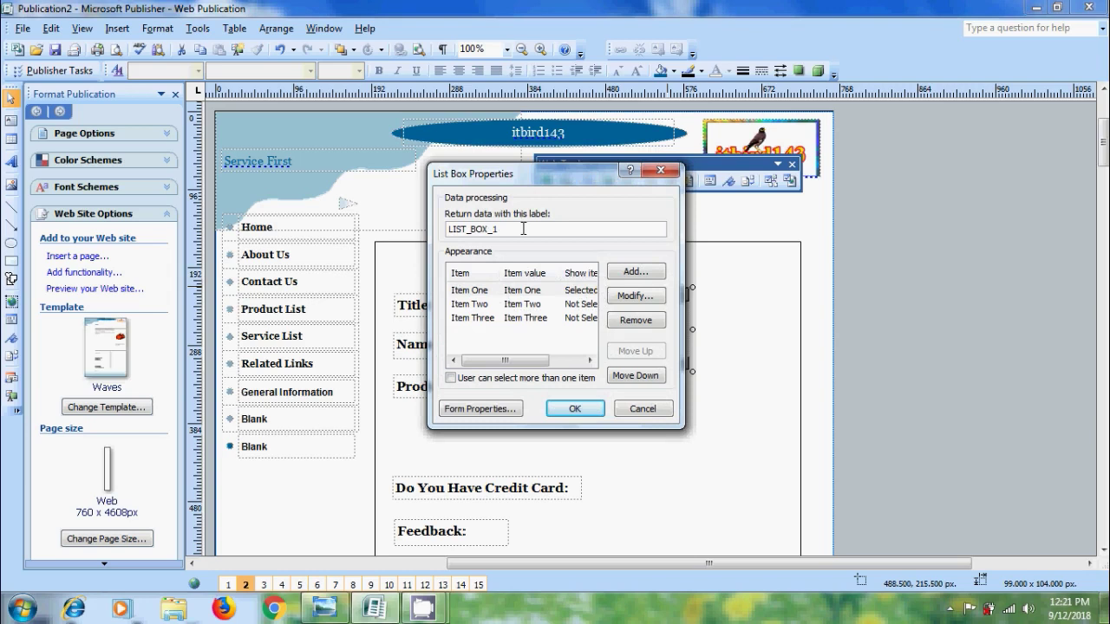
{"action": "left_click_drag", "start_coordinate": [520, 229], "coordinate": [419, 228]}
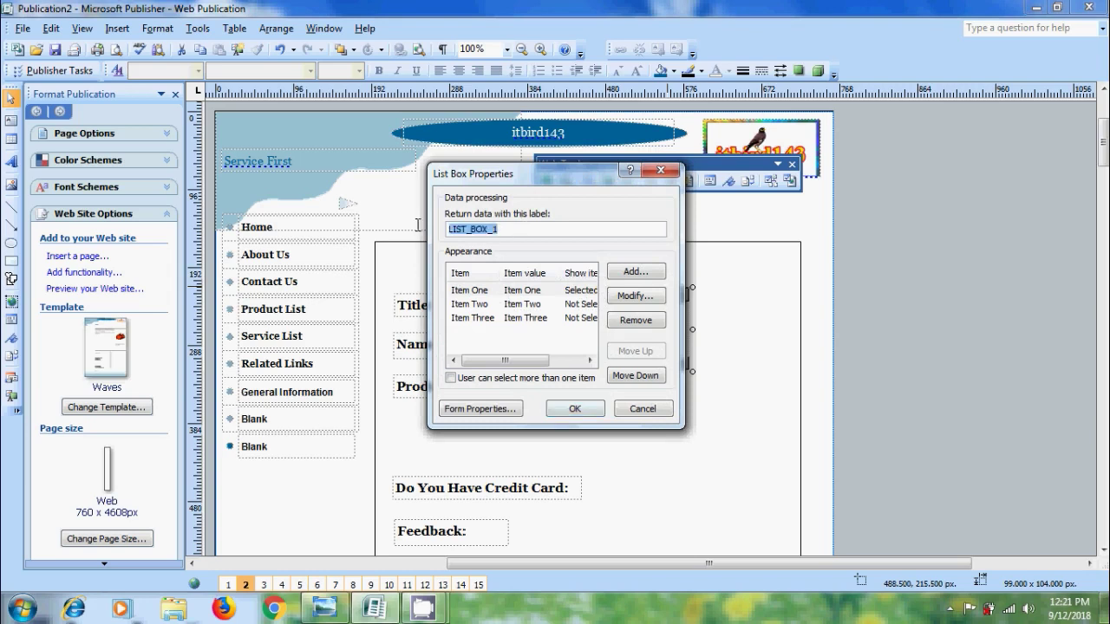
{"action": "type", "text": "Product"}
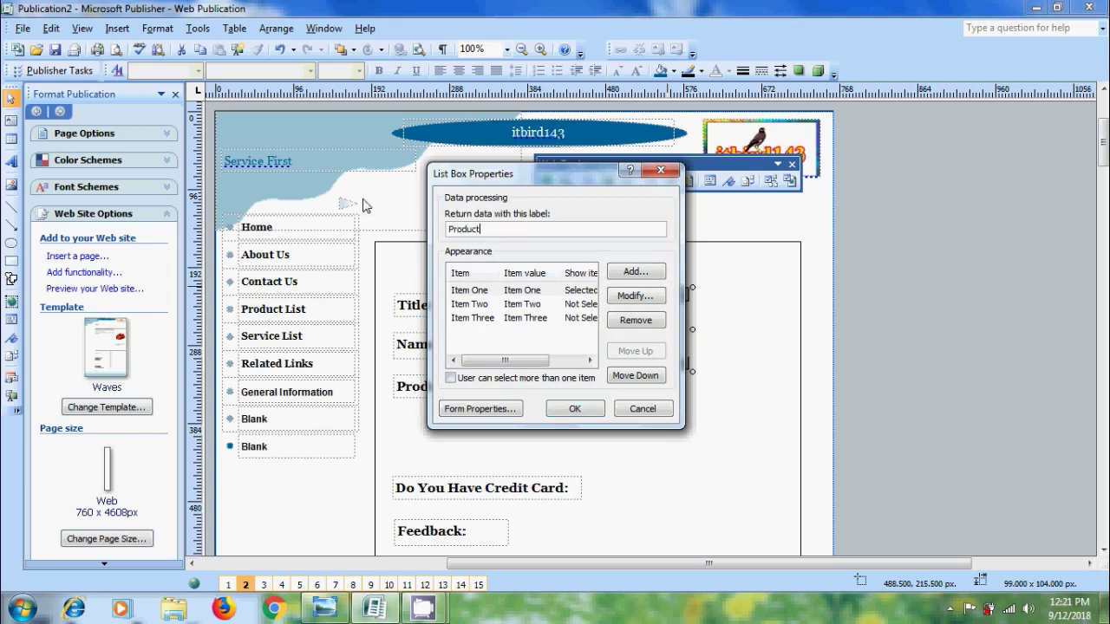
{"action": "type", "text": "s"}
Rename the list box entry Item One as "Desktop"
{"action": "left_click", "coordinate": [482, 293]}
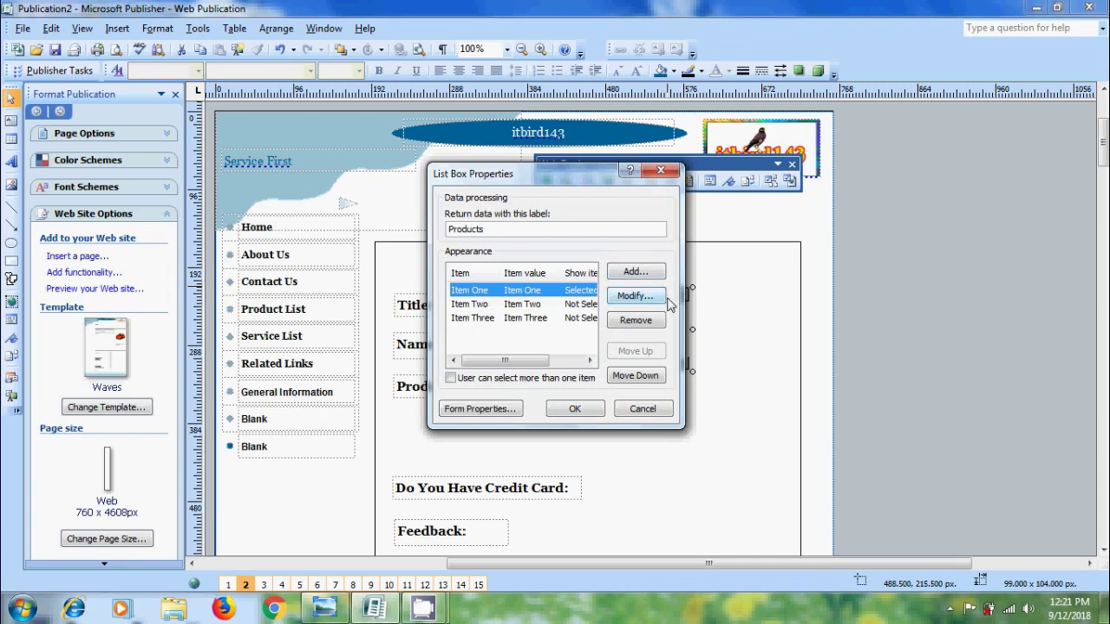
{"action": "left_click", "coordinate": [649, 297]}
{"action": "type", "text": "Des"}
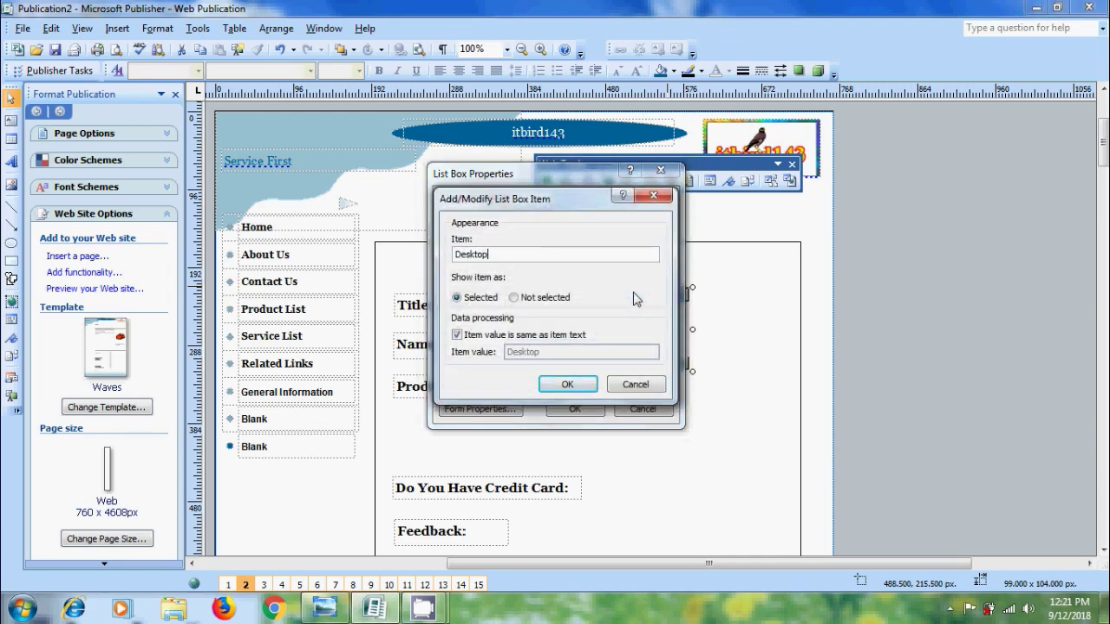
{"action": "type", "text": "ktop"}
{"action": "left_click", "coordinate": [568, 384]}
Rename the list box entry Item Two as "Laptops"
{"action": "left_click", "coordinate": [475, 304]}
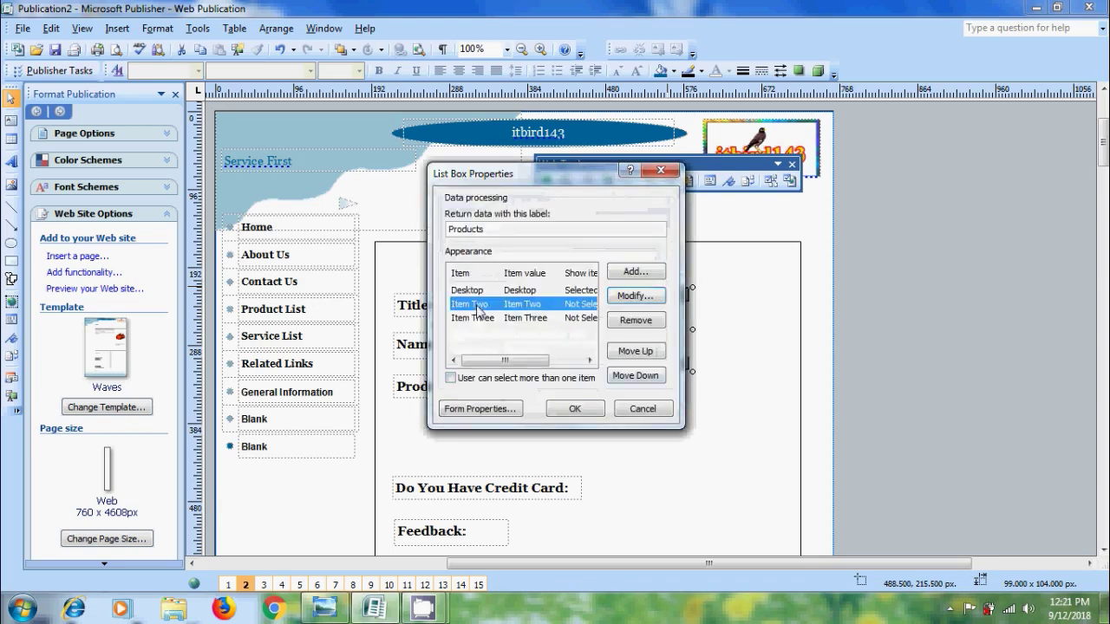
{"action": "left_click", "coordinate": [642, 296]}
{"action": "type", "text": "La"}
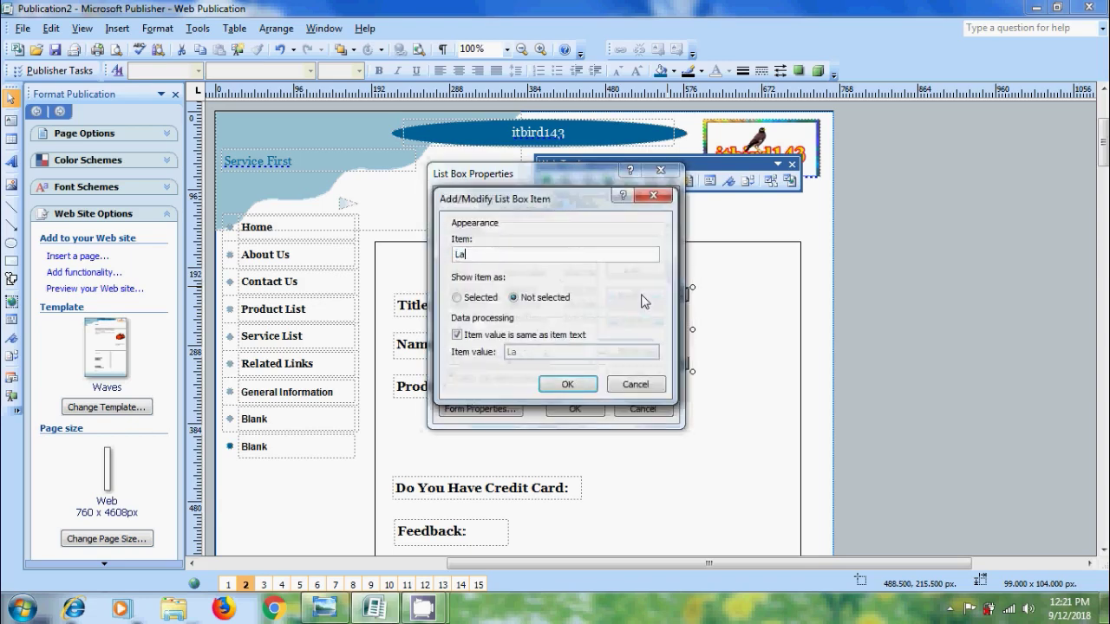
{"action": "type", "text": "p"}
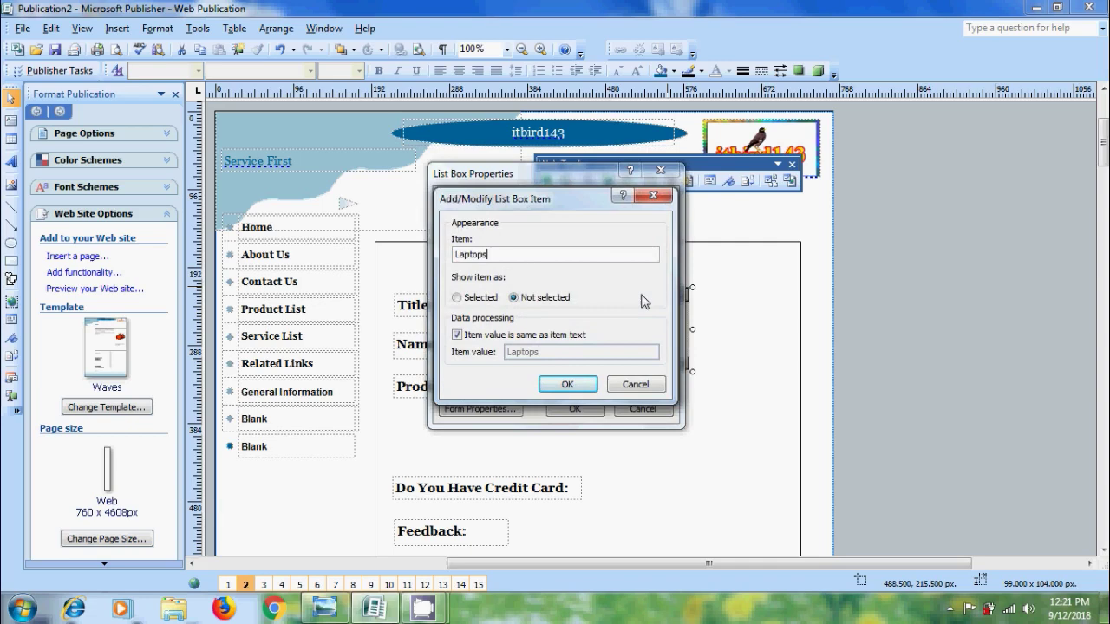
{"action": "type", "text": "tops"}
{"action": "left_click", "coordinate": [568, 384]}
Rename the list box entry Item Three as "Printers"
{"action": "left_click", "coordinate": [486, 320]}
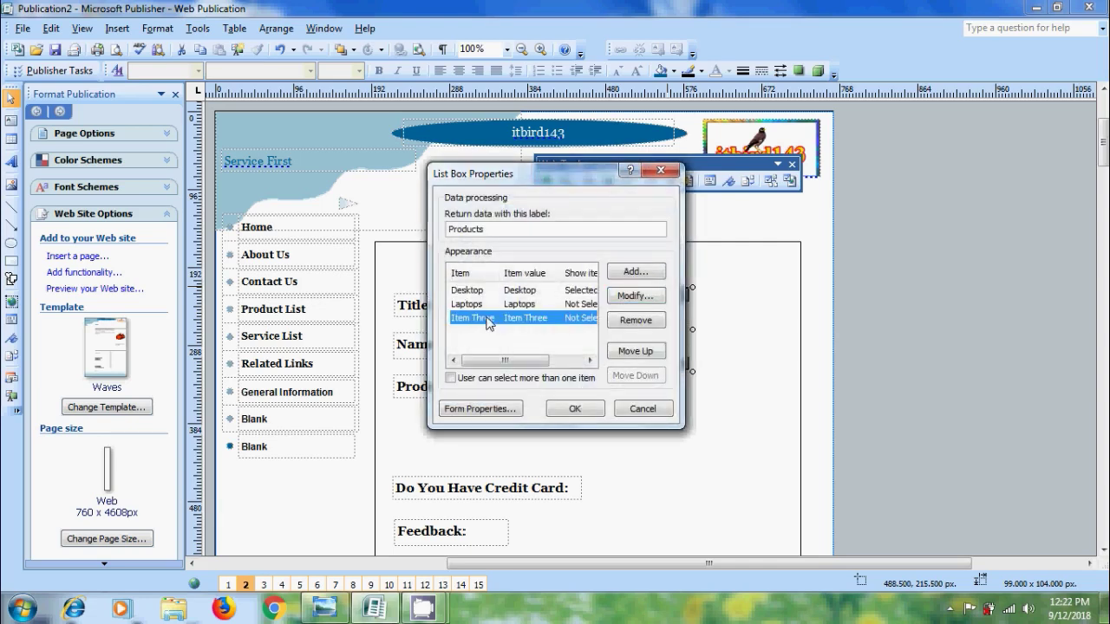
{"action": "left_click", "coordinate": [636, 296]}
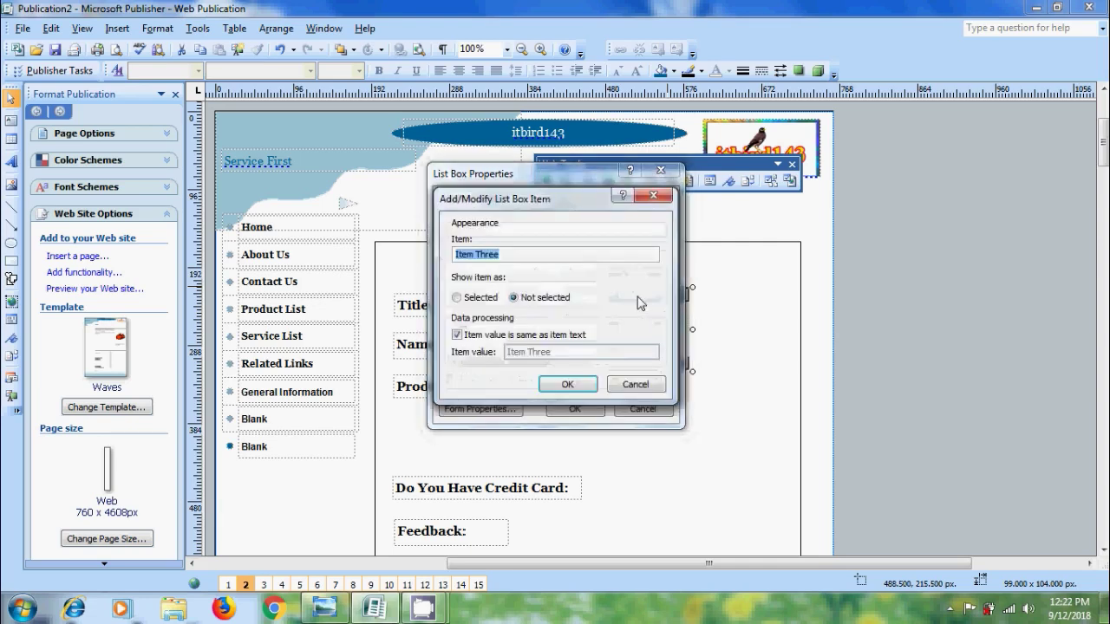
{"action": "type", "text": "Printers"}
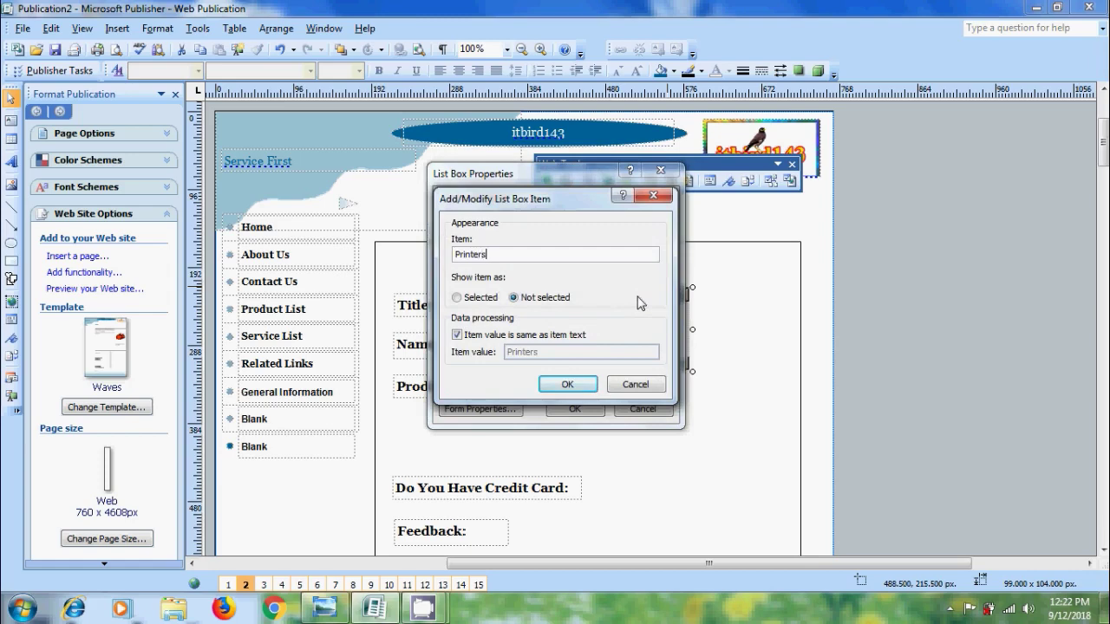
{"action": "left_click", "coordinate": [583, 387]}
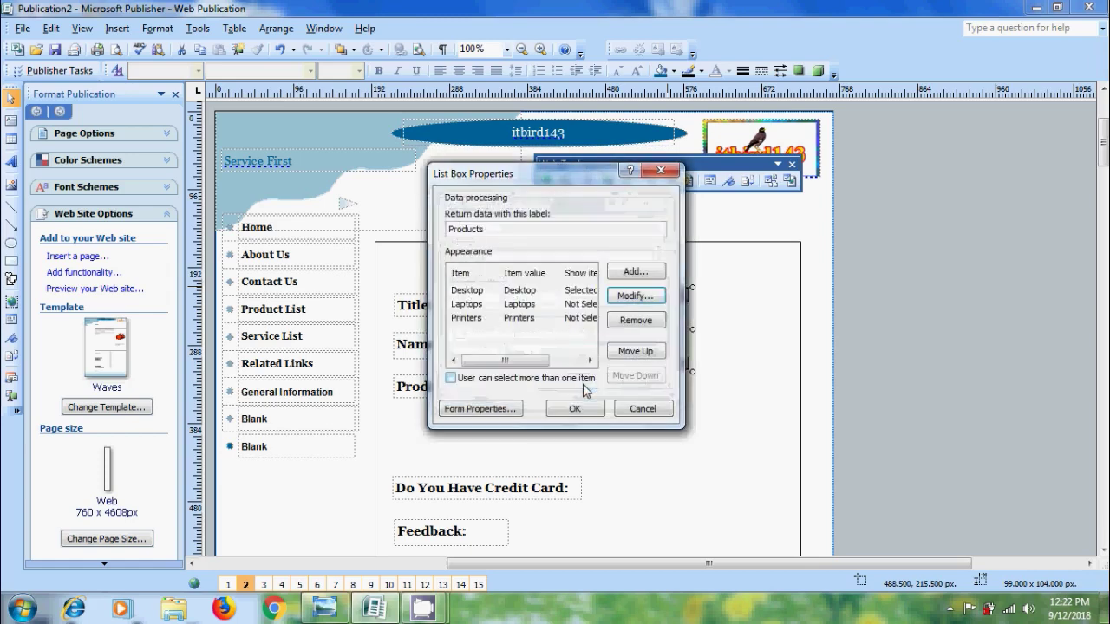
Add a new list box entry named "Wi-fi Routers", shown as not selected
{"action": "left_click", "coordinate": [473, 320]}
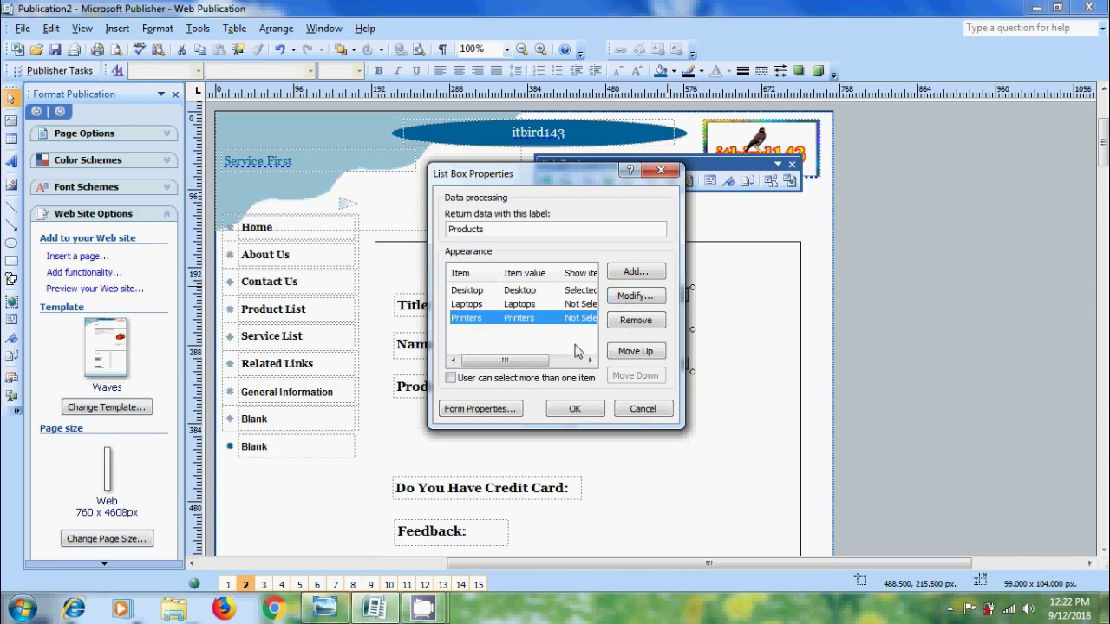
{"action": "left_click", "coordinate": [652, 273]}
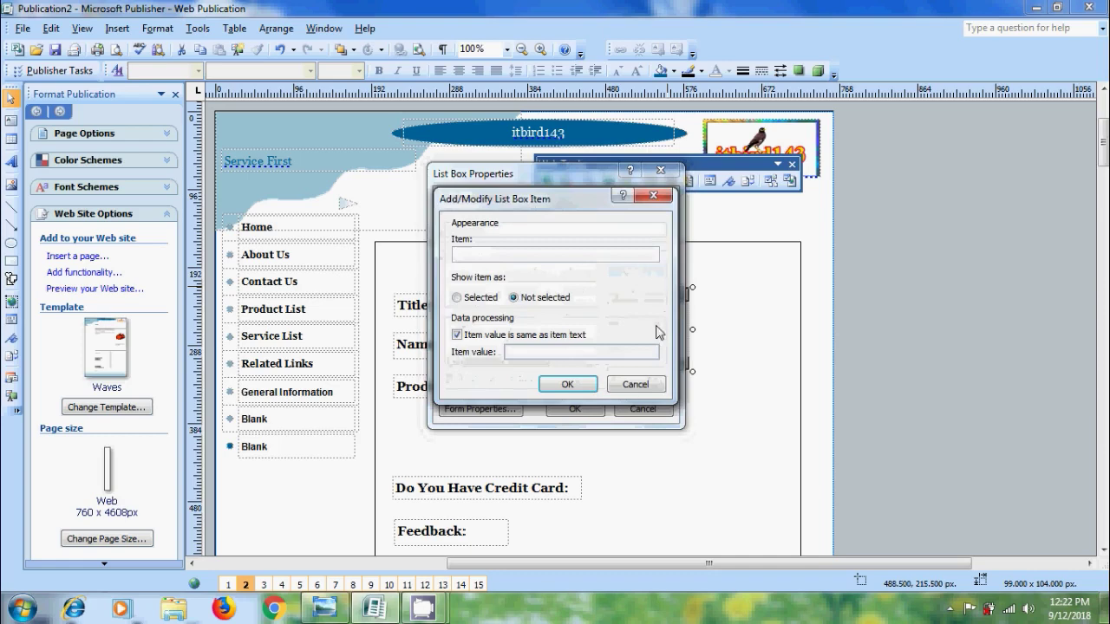
{"action": "type", "text": "Wi-fi Routers"}
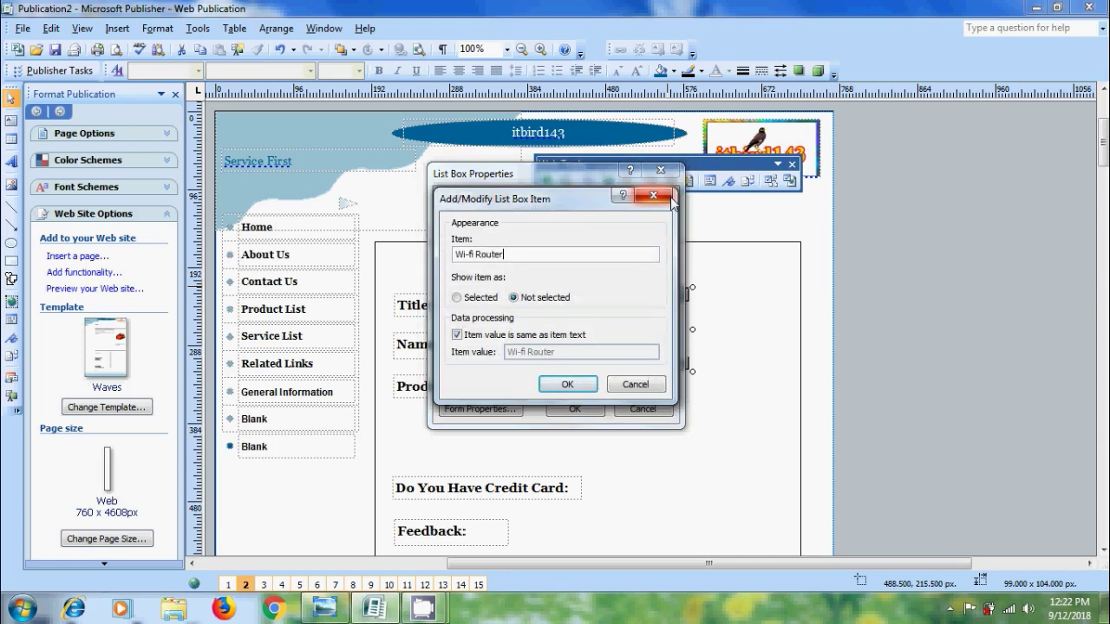
{"action": "left_click", "coordinate": [565, 385]}
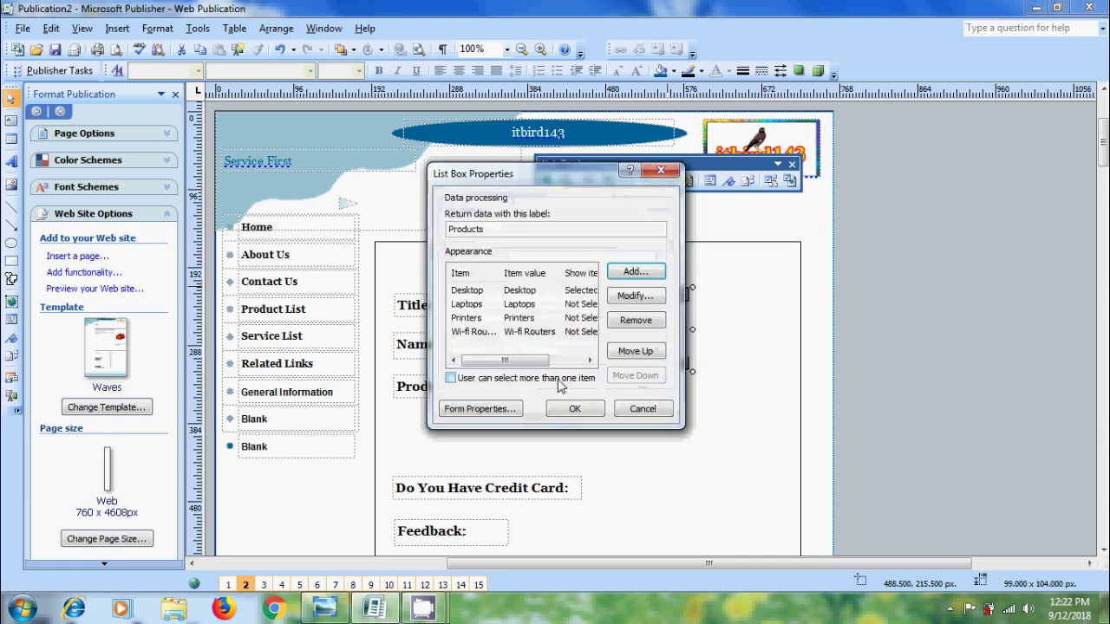
Move Wi-fi Routers up two places in the list box entries and move Laptops up one place
{"action": "left_click", "coordinate": [475, 336]}
{"action": "left_click", "coordinate": [638, 352]}
{"action": "left_click", "coordinate": [640, 352]}
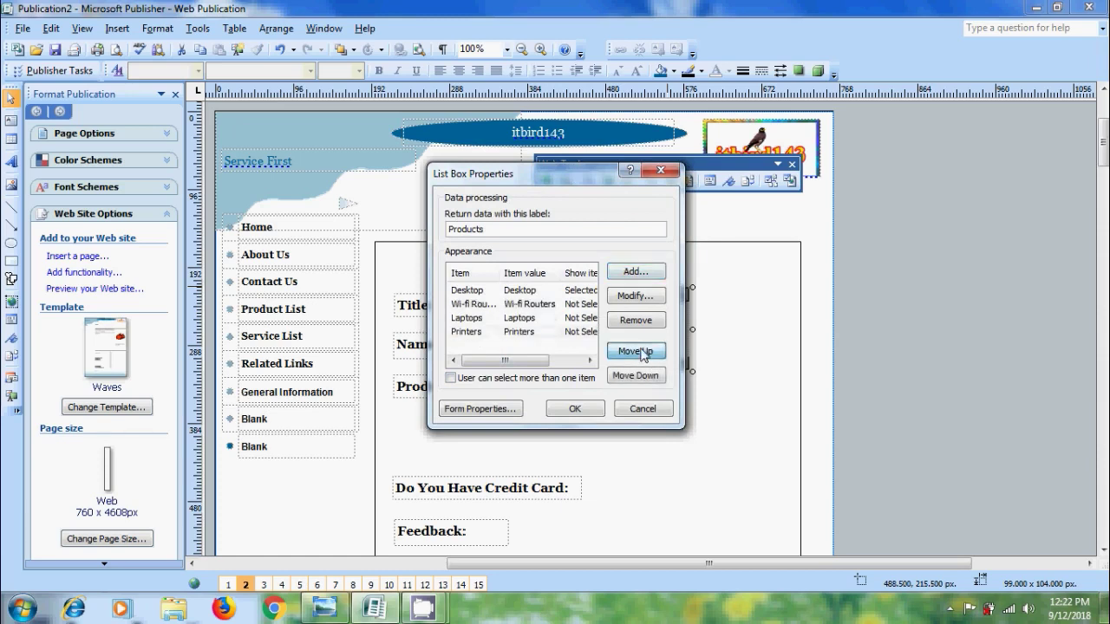
{"action": "left_click", "coordinate": [469, 319]}
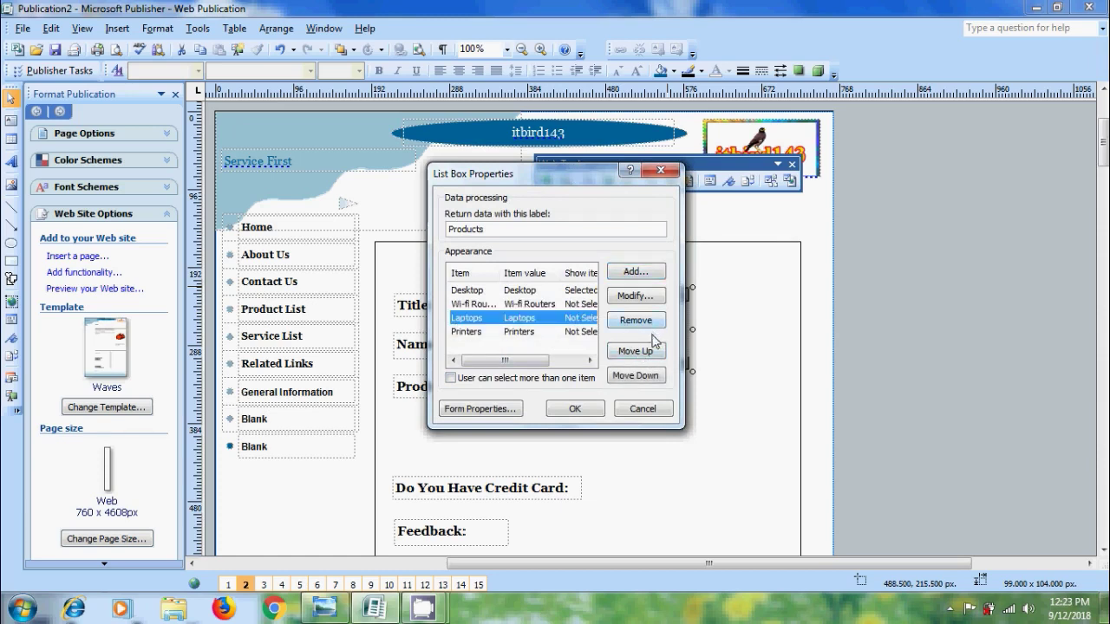
{"action": "left_click", "coordinate": [650, 350]}
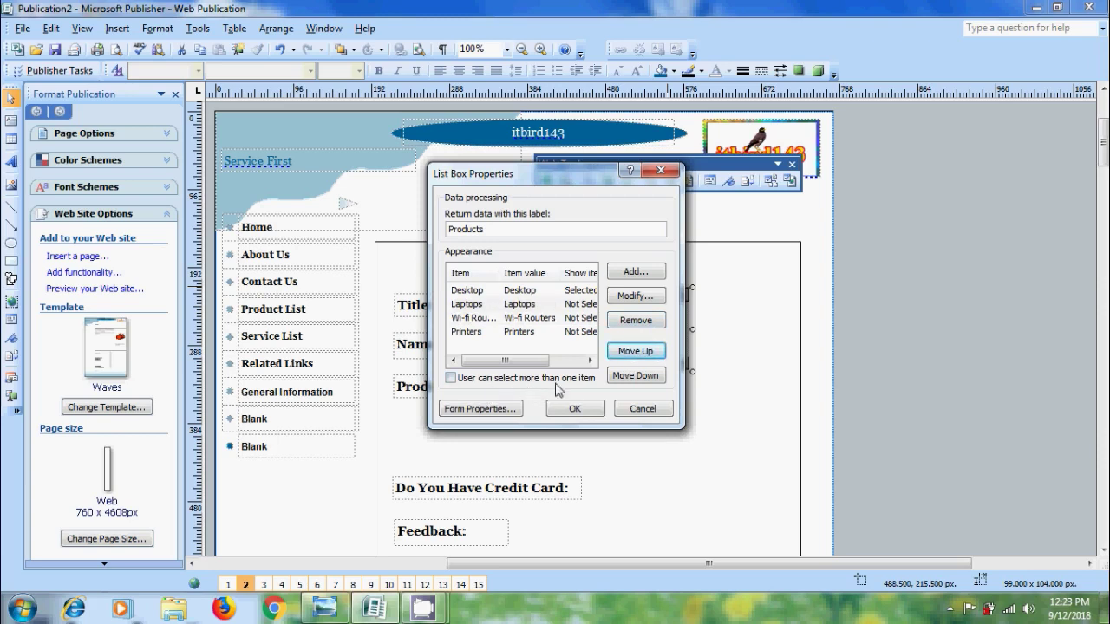
Allow more than one item to be selected in the Products list box and place it beside the Products label
{"action": "left_click", "coordinate": [450, 378]}
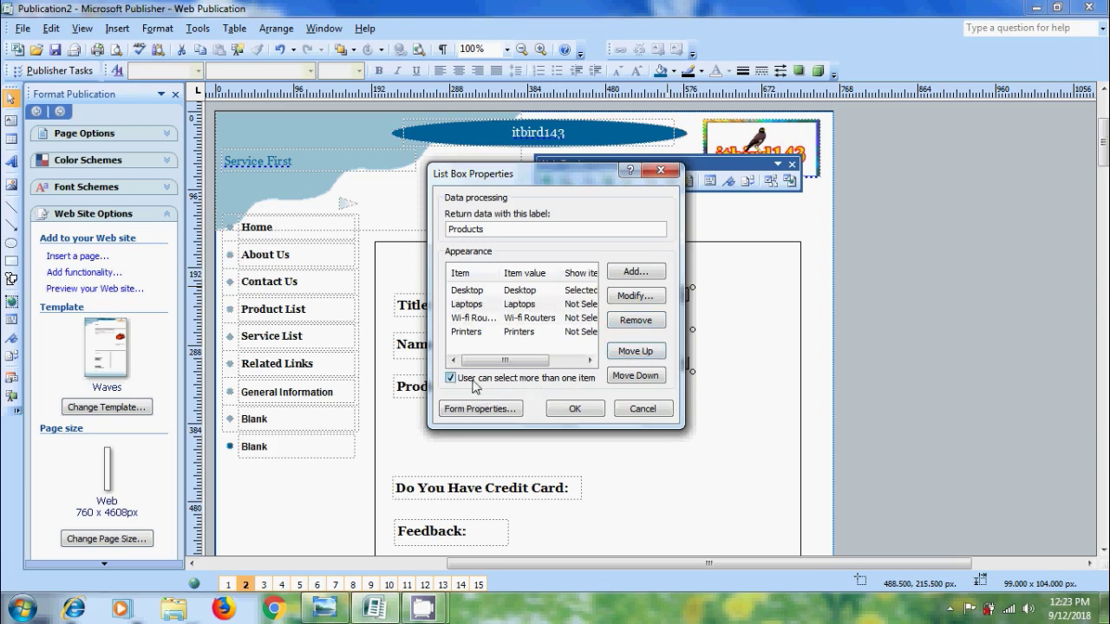
{"action": "left_click", "coordinate": [575, 409]}
{"action": "left_click_drag", "start_coordinate": [644, 341], "coordinate": [578, 368]}
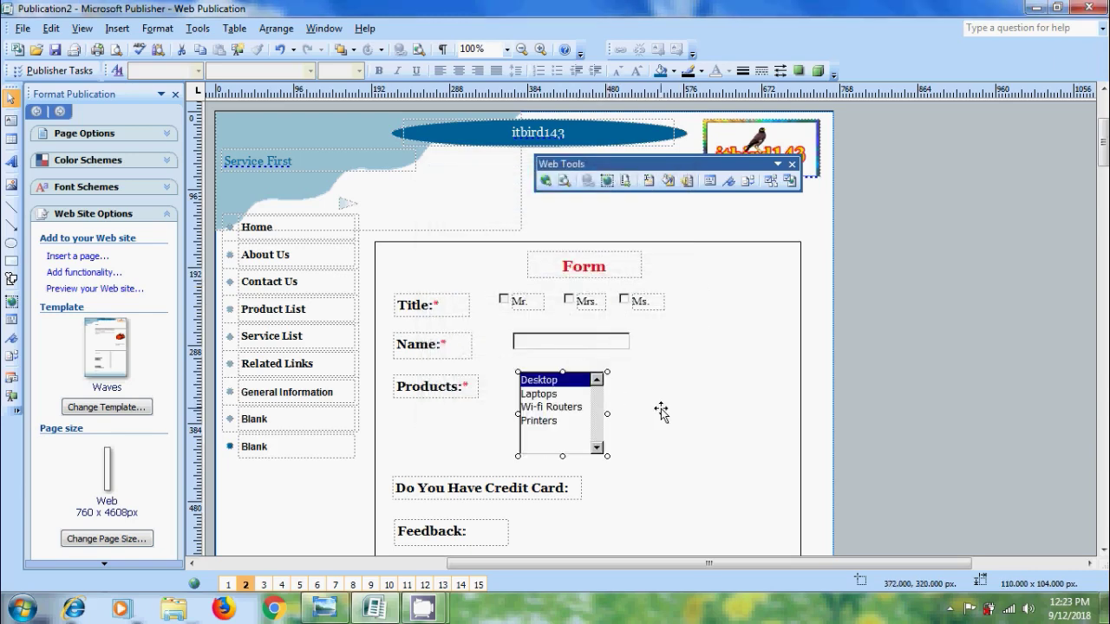
Preview the web page in the browser, try the Title checkboxes leaving Mr. ticked, and fill in the Name field
{"action": "left_click", "coordinate": [564, 181]}
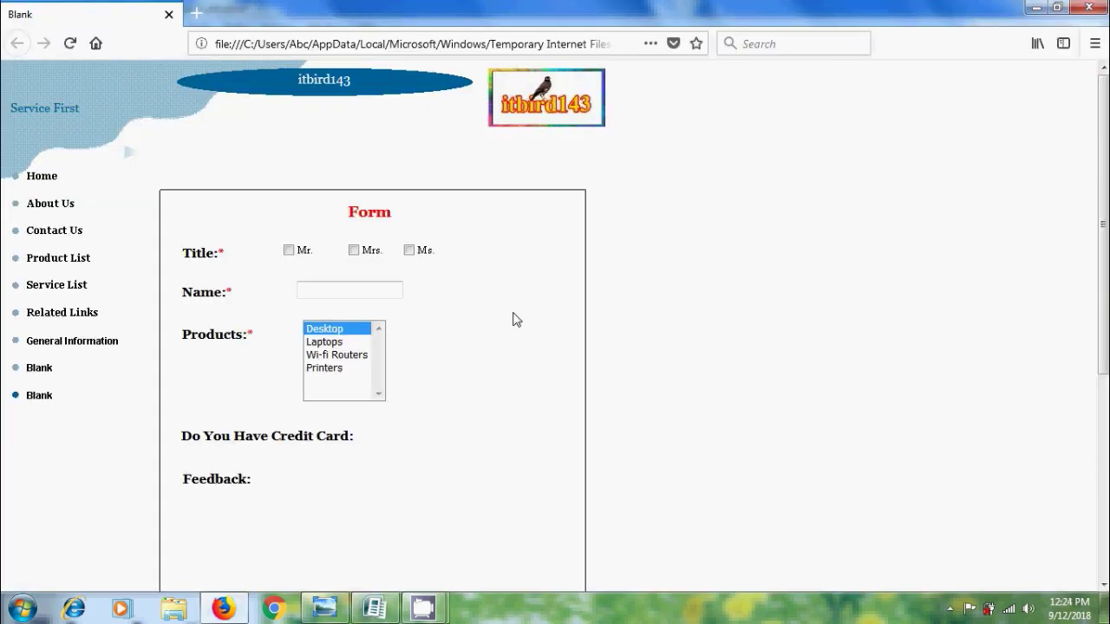
{"action": "left_click", "coordinate": [290, 253]}
{"action": "left_click", "coordinate": [356, 253]}
{"action": "left_click", "coordinate": [357, 252]}
{"action": "left_click", "coordinate": [339, 290]}
Test the Products list by selecting single items, adding Wi-fi Routers and Laptops to Printers, and finally choosing only Desktop
{"action": "left_click", "coordinate": [322, 344]}
{"action": "left_click", "coordinate": [339, 356]}
{"action": "left_click", "coordinate": [340, 371]}
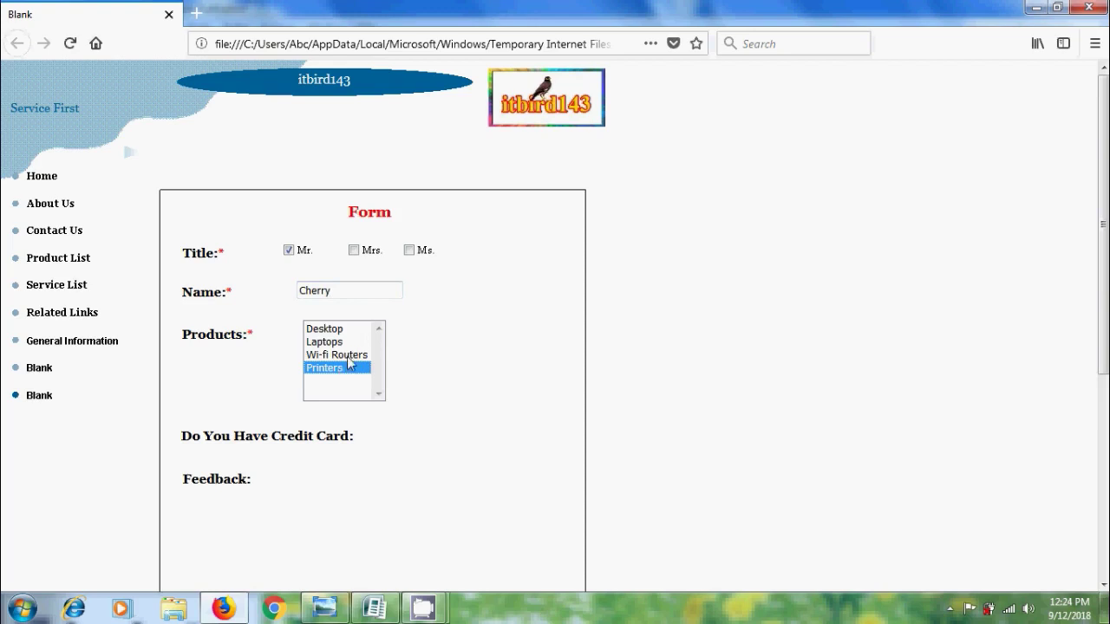
{"action": "left_click", "coordinate": [350, 357], "text": "ctrl"}
{"action": "left_click", "coordinate": [337, 343], "text": "ctrl"}
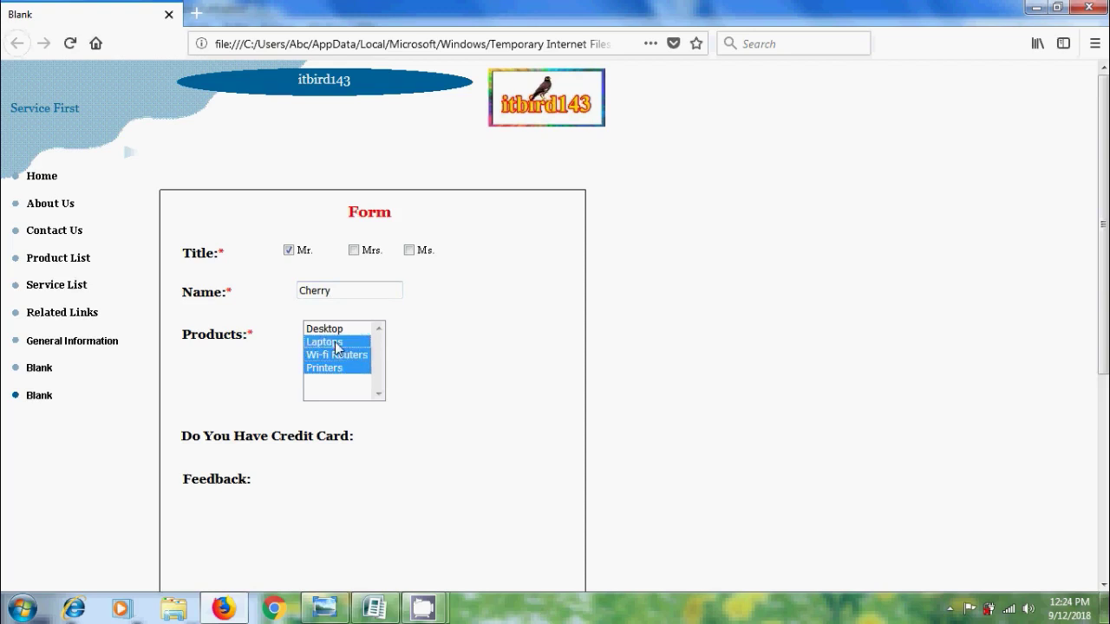
{"action": "left_click", "coordinate": [341, 330]}
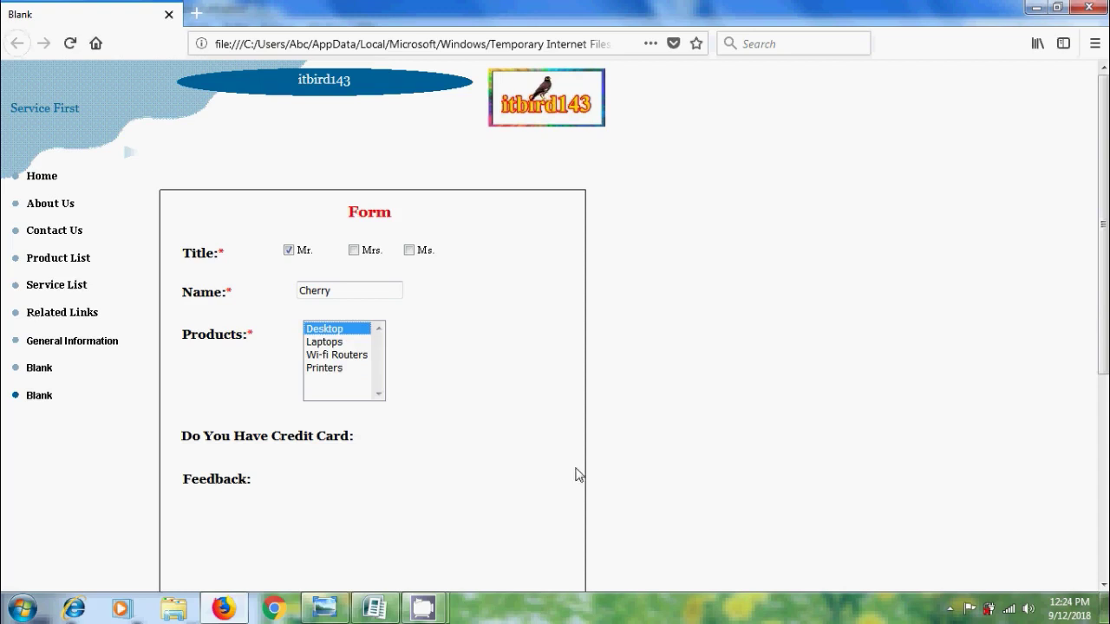
Switch back to Publisher and add a Products list box entry named "RAM", shown as not selected
{"action": "left_click", "coordinate": [375, 613]}
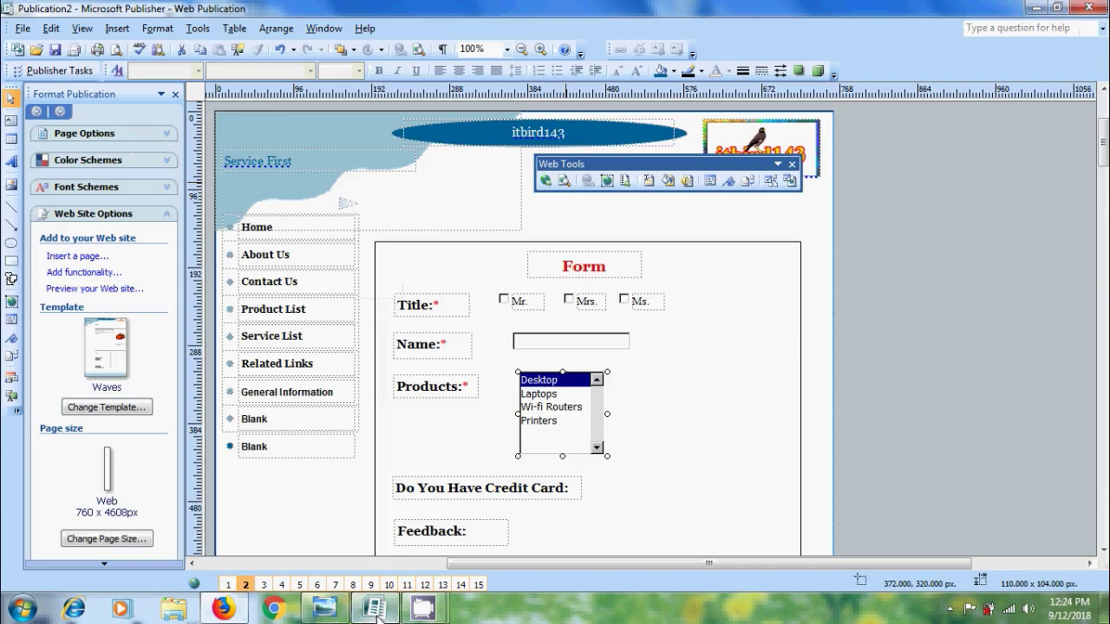
{"action": "double_click", "coordinate": [576, 377]}
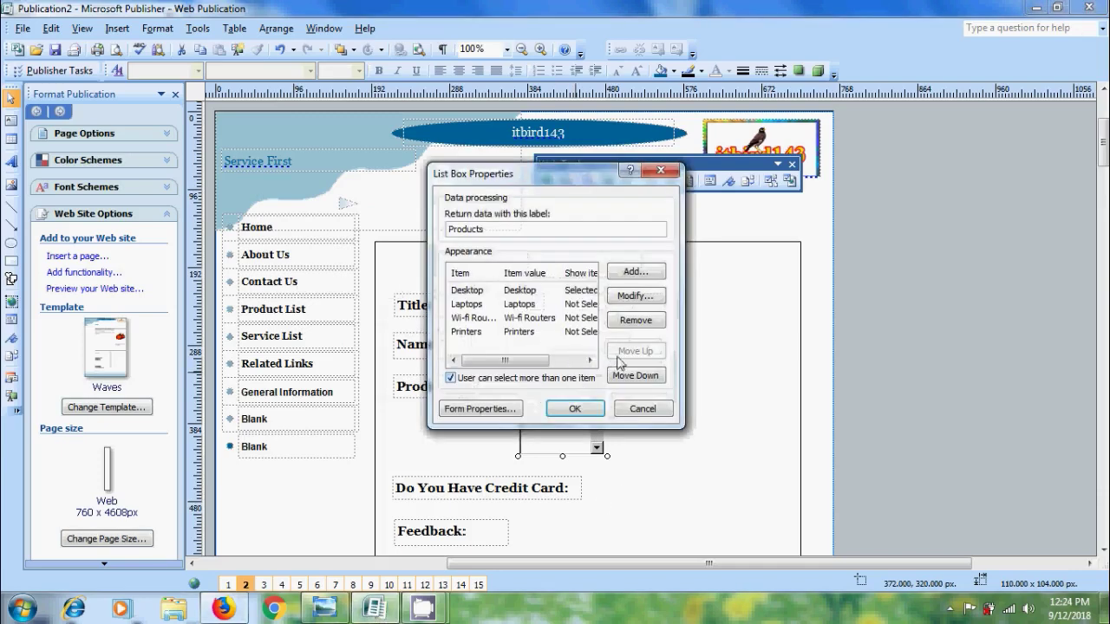
{"action": "left_click", "coordinate": [637, 272]}
{"action": "type", "text": "R"}
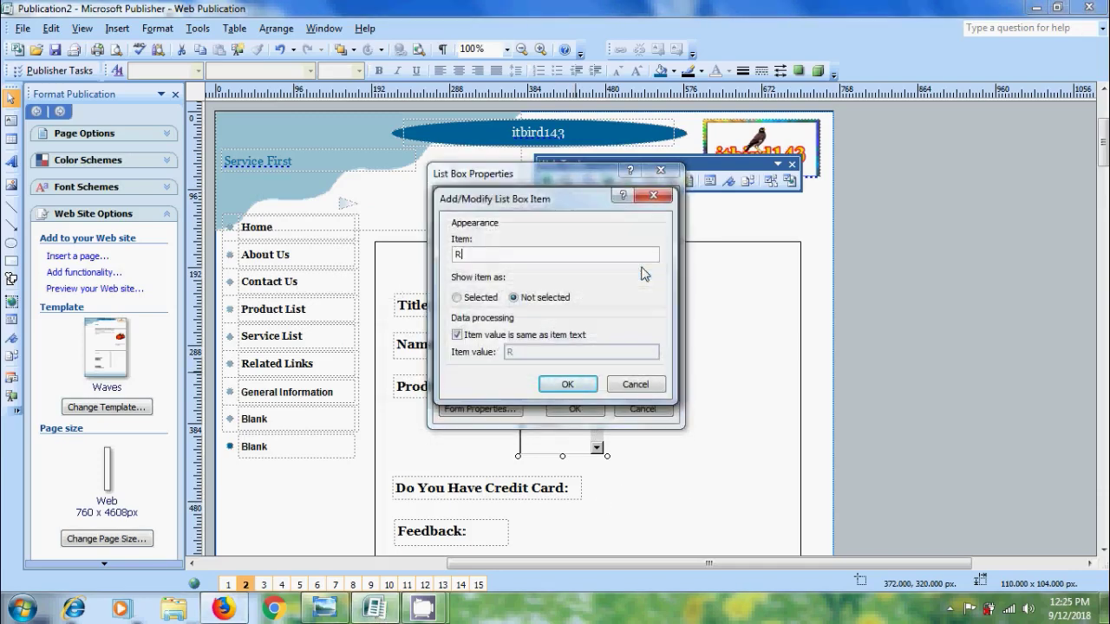
{"action": "type", "text": "AM"}
{"action": "left_click", "coordinate": [567, 384]}
Add a Products list box entry named "Scanners", shown as not selected
{"action": "left_click", "coordinate": [636, 272]}
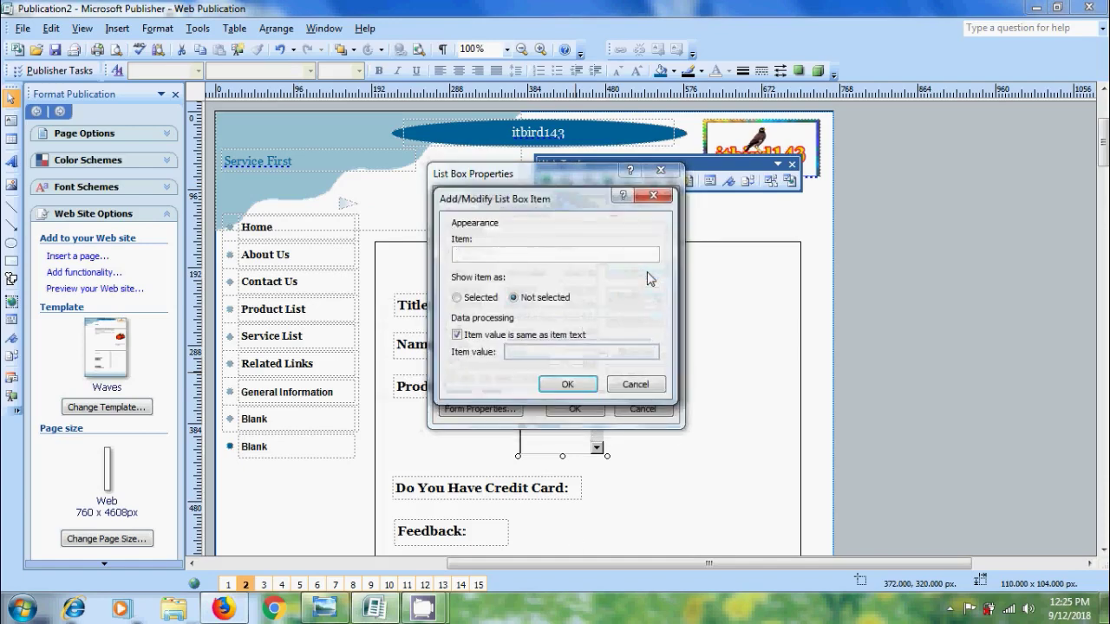
{"action": "type", "text": "Scanners"}
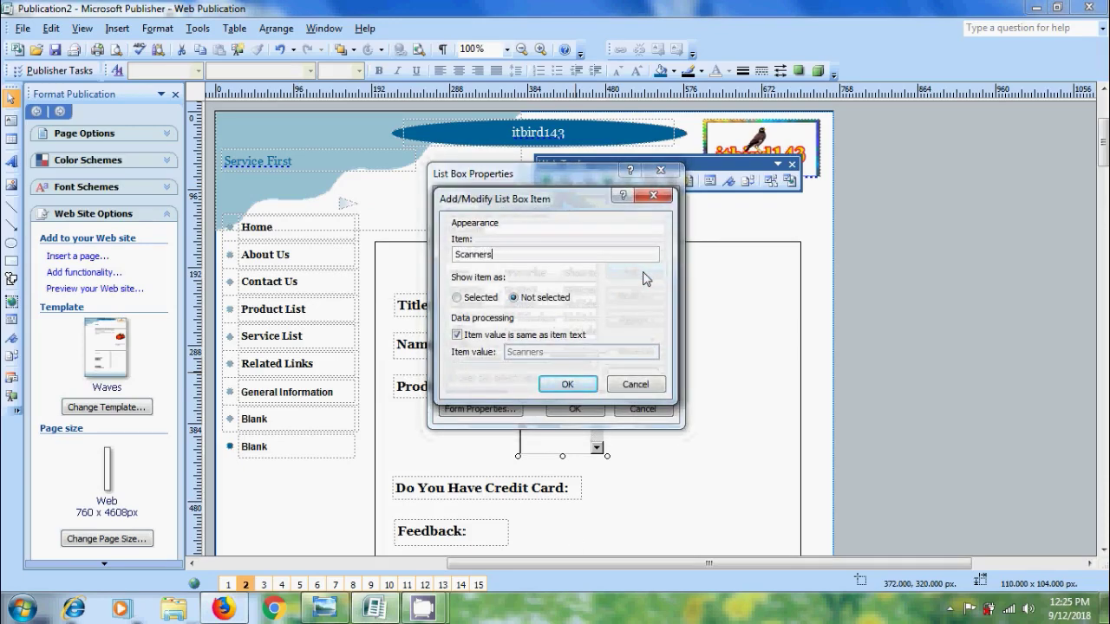
{"action": "left_click", "coordinate": [569, 384]}
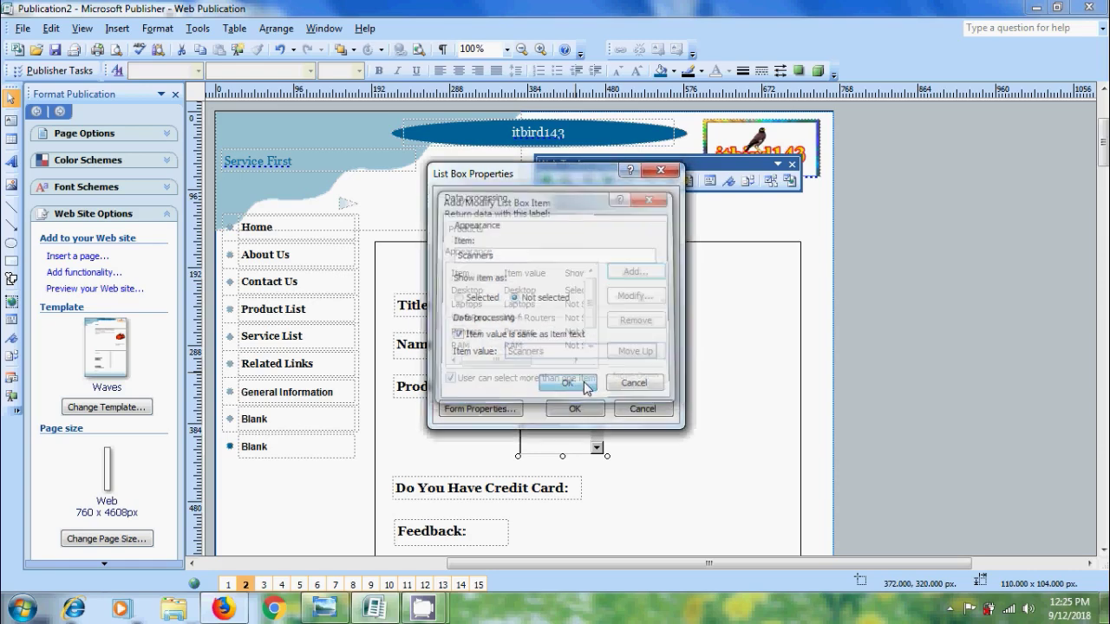
Add a Products list box entry named "Projectors", shown as not selected, and apply the list box properties
{"action": "left_click", "coordinate": [635, 272]}
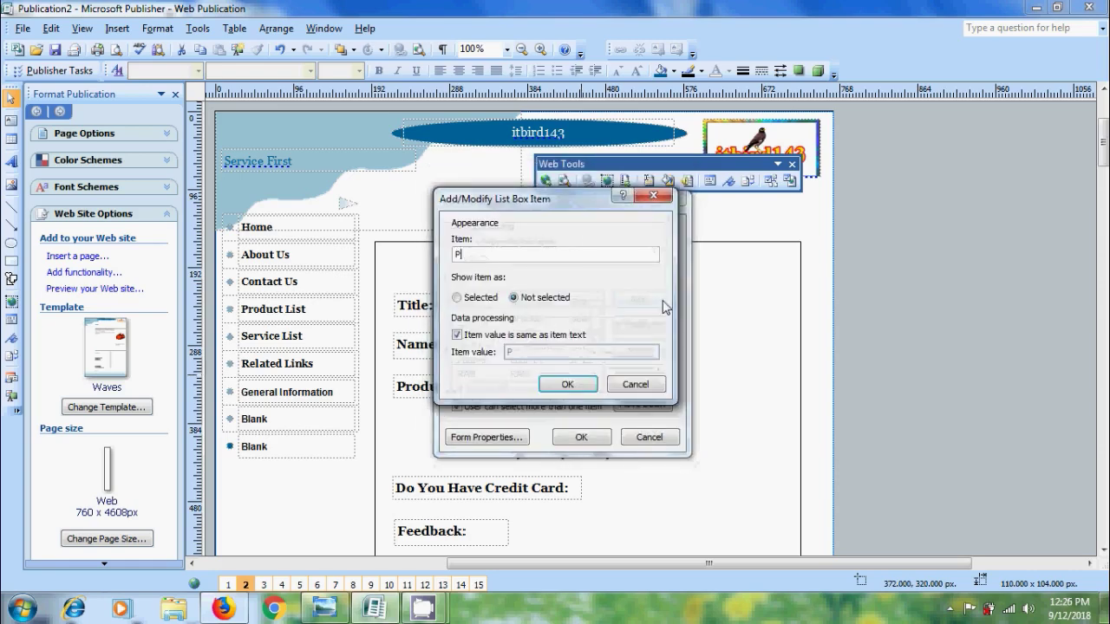
{"action": "type", "text": "Projectors"}
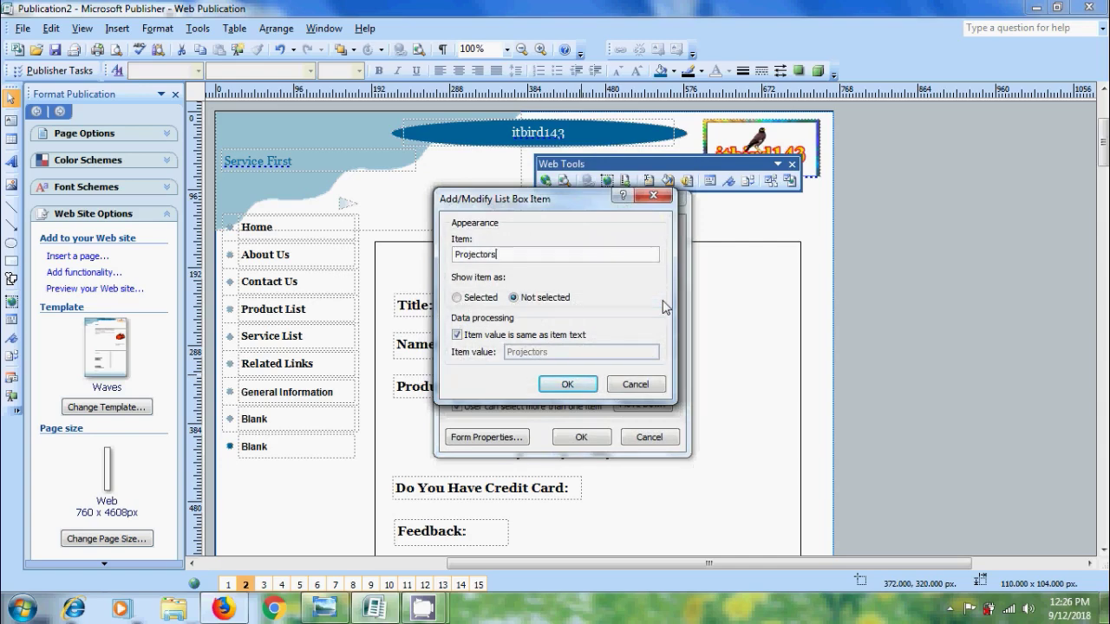
{"action": "left_click", "coordinate": [569, 384]}
{"action": "left_click", "coordinate": [600, 439]}
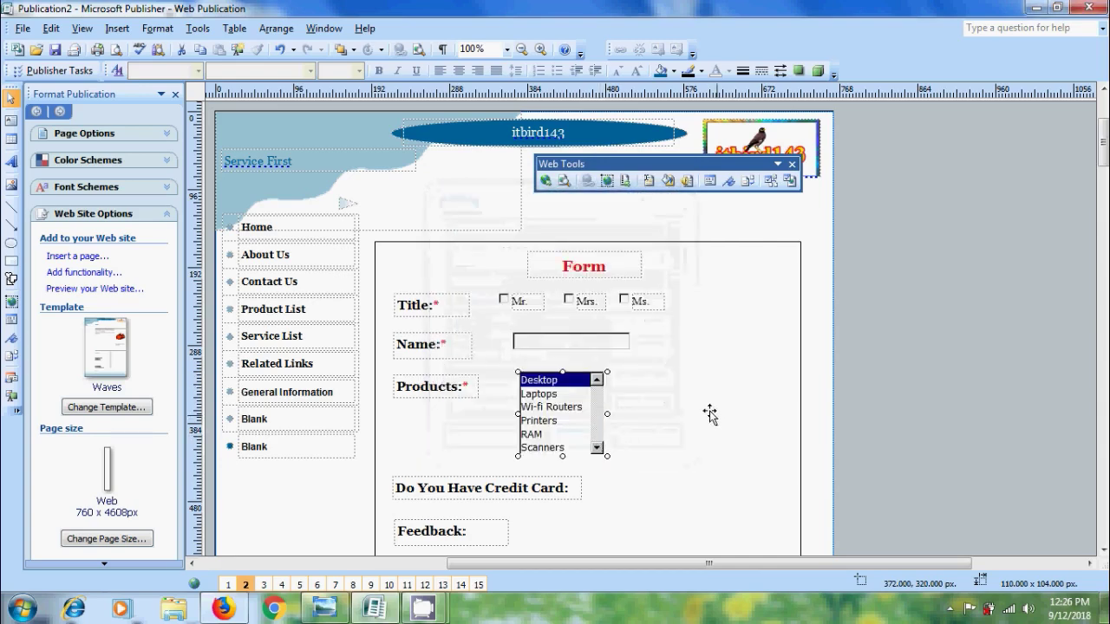
Preview the web page in the browser, check scrolling in the Products list, and return to Publisher
{"action": "left_click", "coordinate": [564, 181]}
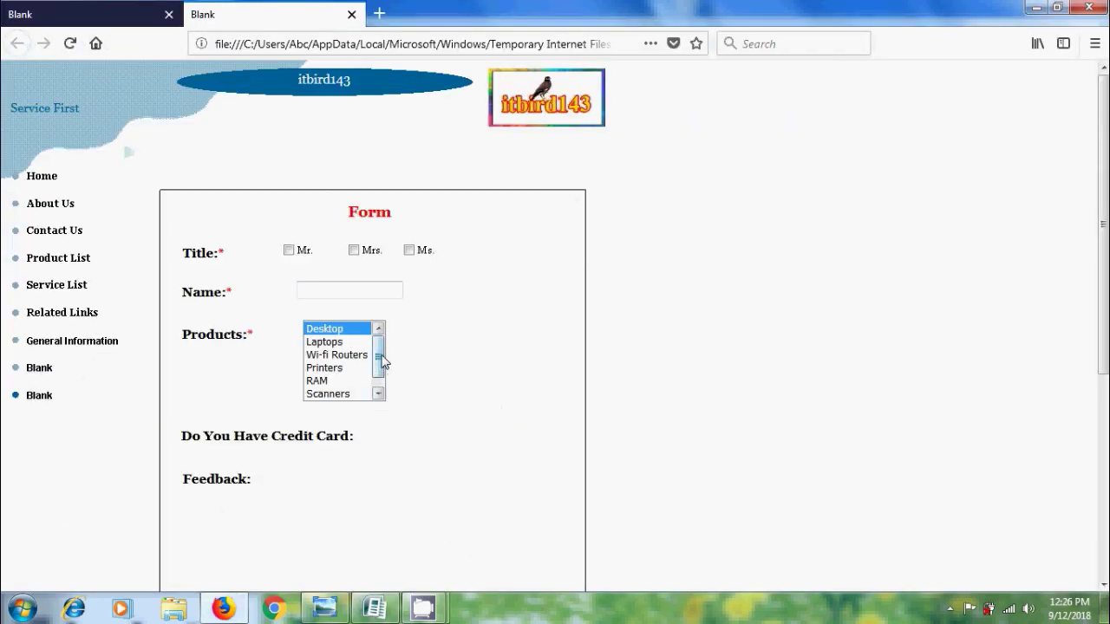
{"action": "left_click_drag", "start_coordinate": [383, 362], "coordinate": [610, 394]}
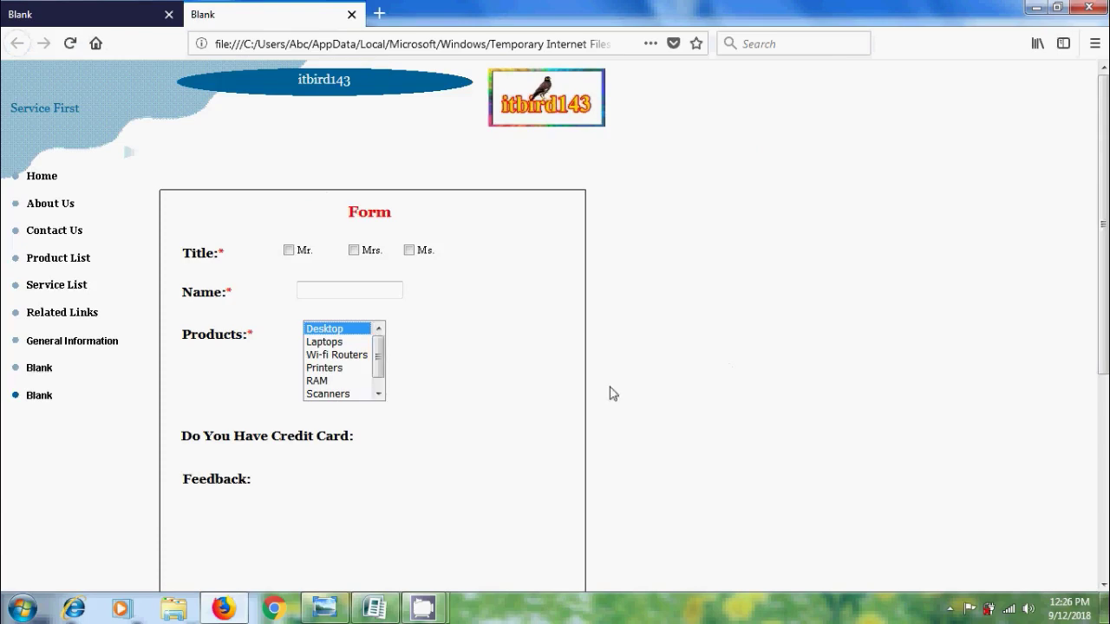
{"action": "left_click", "coordinate": [374, 607]}
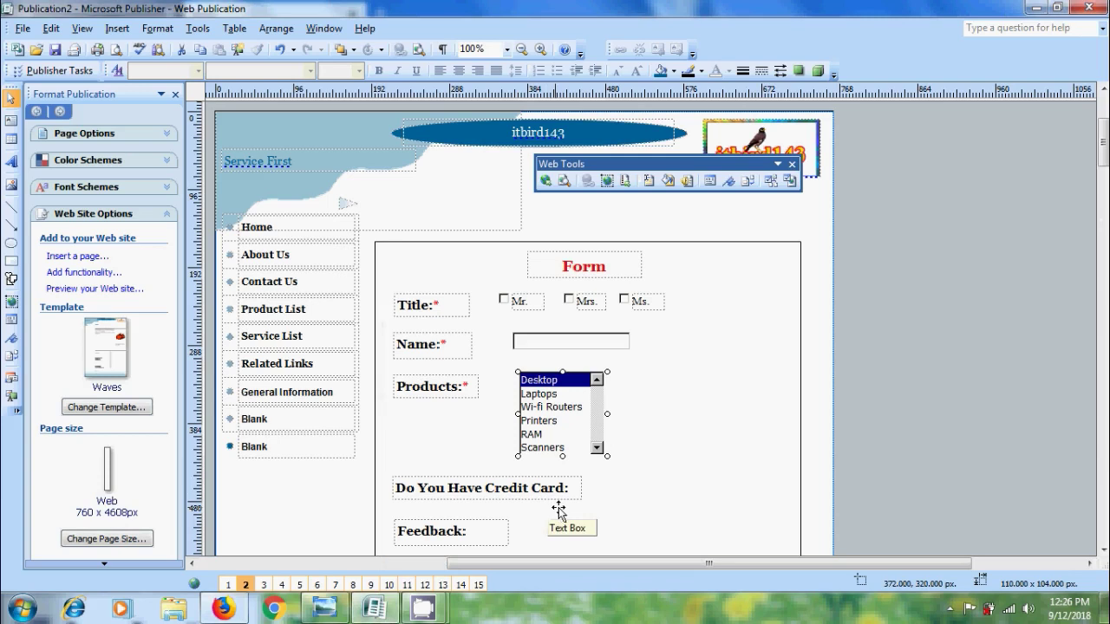
Insert an option button form control and place it beside the Do You Have Credit Card label
{"action": "left_click", "coordinate": [712, 181]}
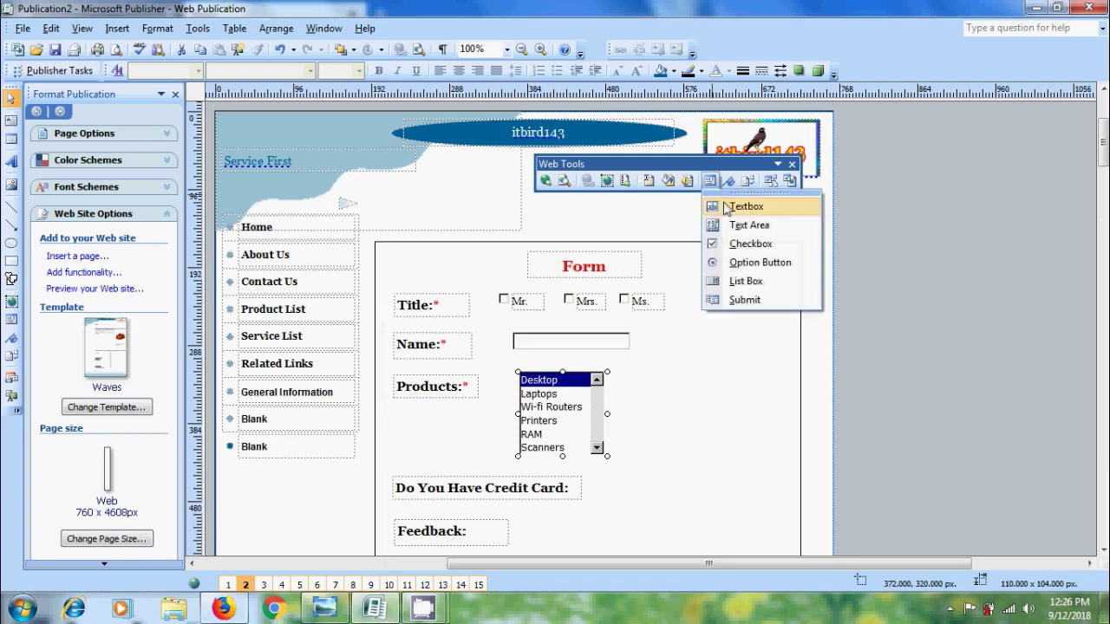
{"action": "left_click", "coordinate": [760, 262]}
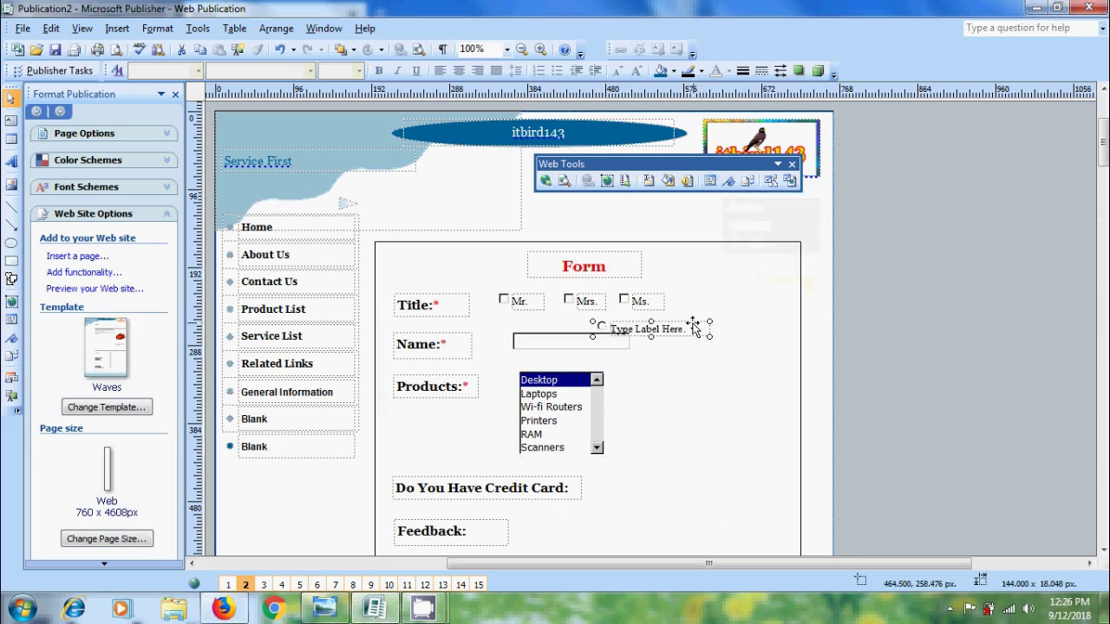
{"action": "left_click_drag", "start_coordinate": [690, 325], "coordinate": [702, 484]}
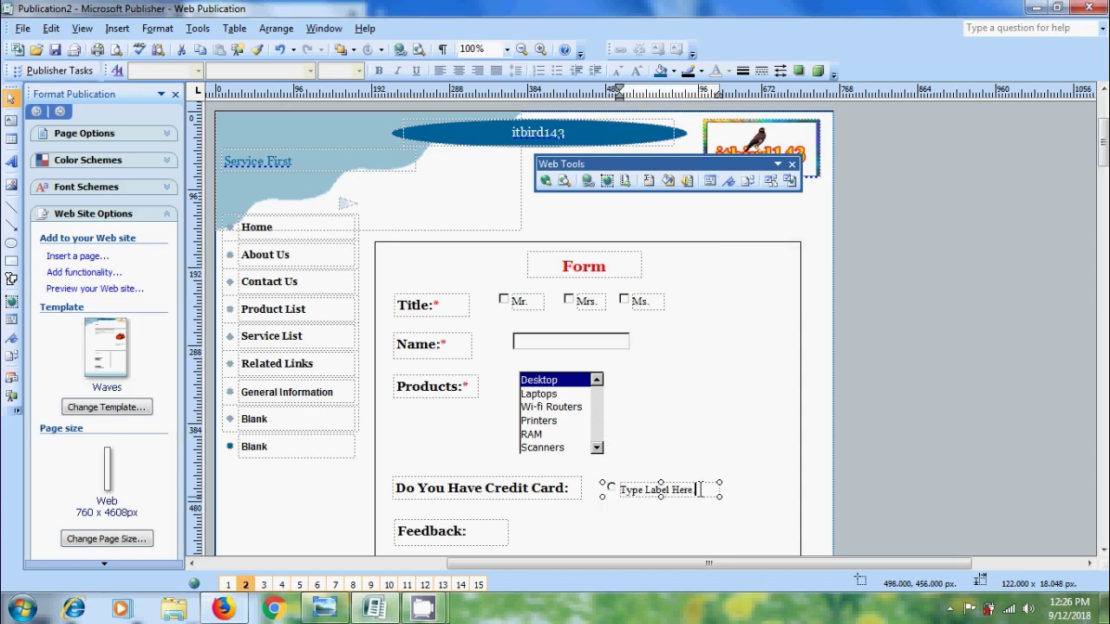
Label the credit card option button "Yes" and narrow its frame to fit the text
{"action": "left_click", "coordinate": [603, 490]}
{"action": "type", "text": "Y"}
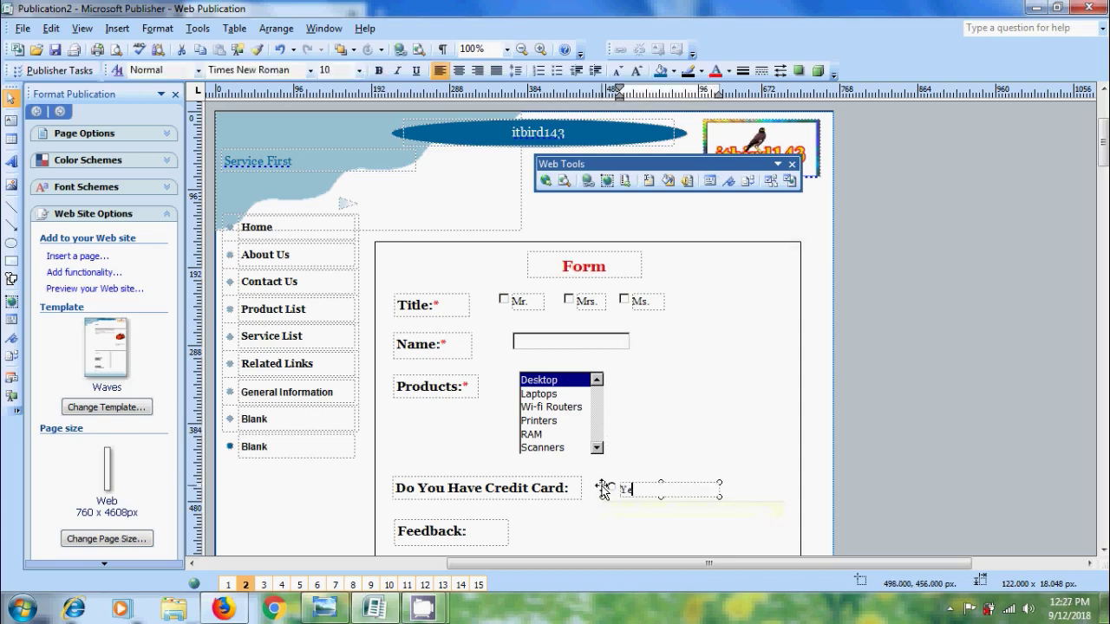
{"action": "type", "text": "es"}
{"action": "left_click", "coordinate": [661, 496]}
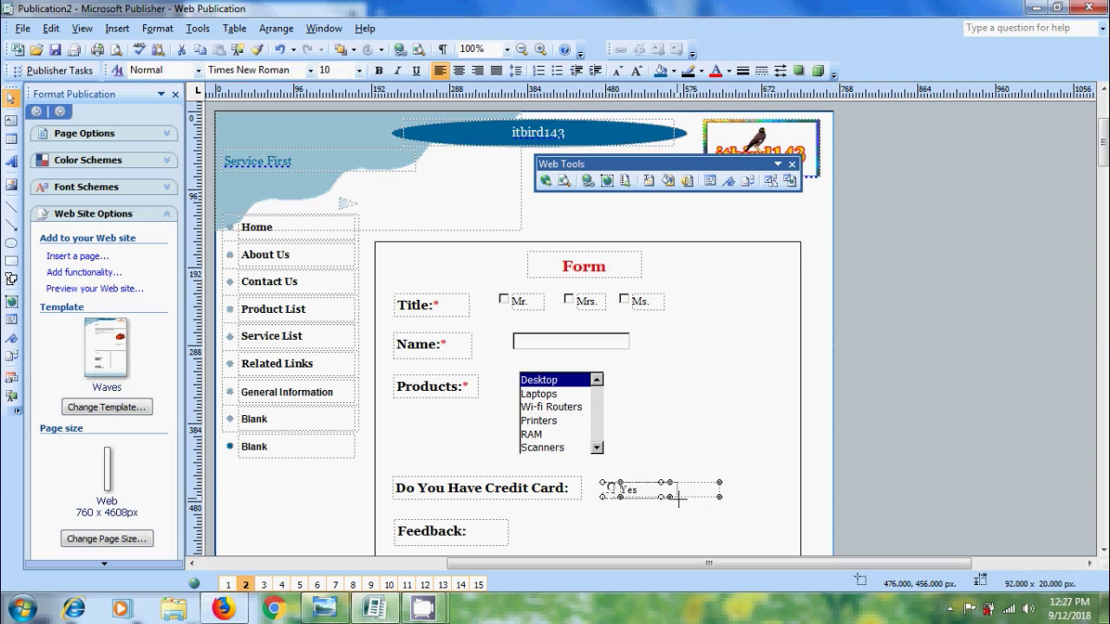
{"action": "left_click", "coordinate": [717, 512]}
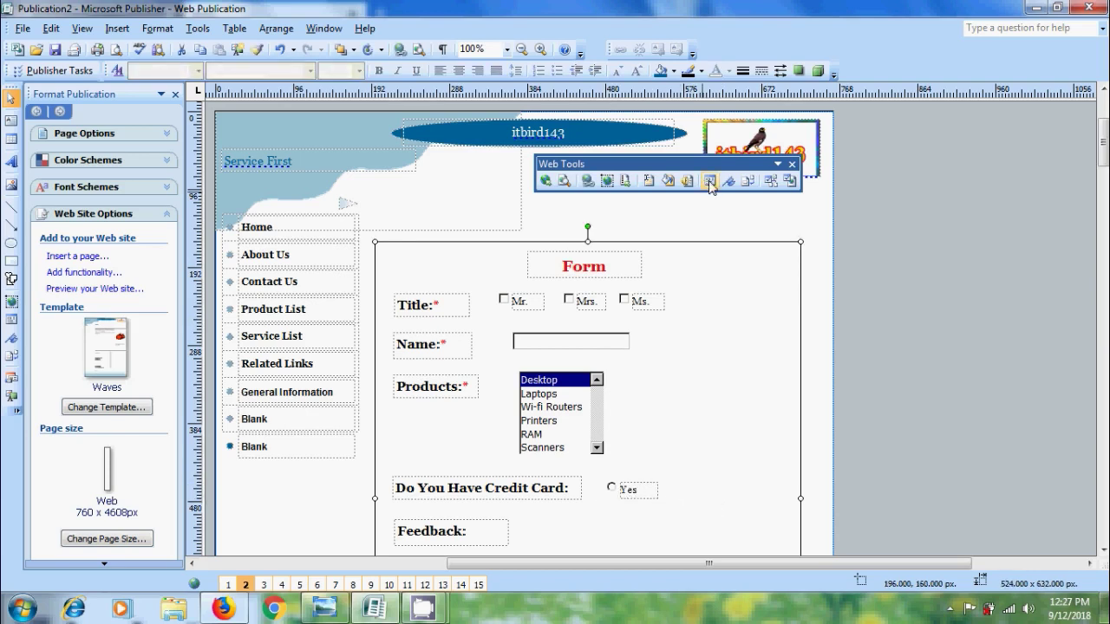
Insert a second option button beside Yes in the credit card row and label it "No"
{"action": "left_click", "coordinate": [709, 181]}
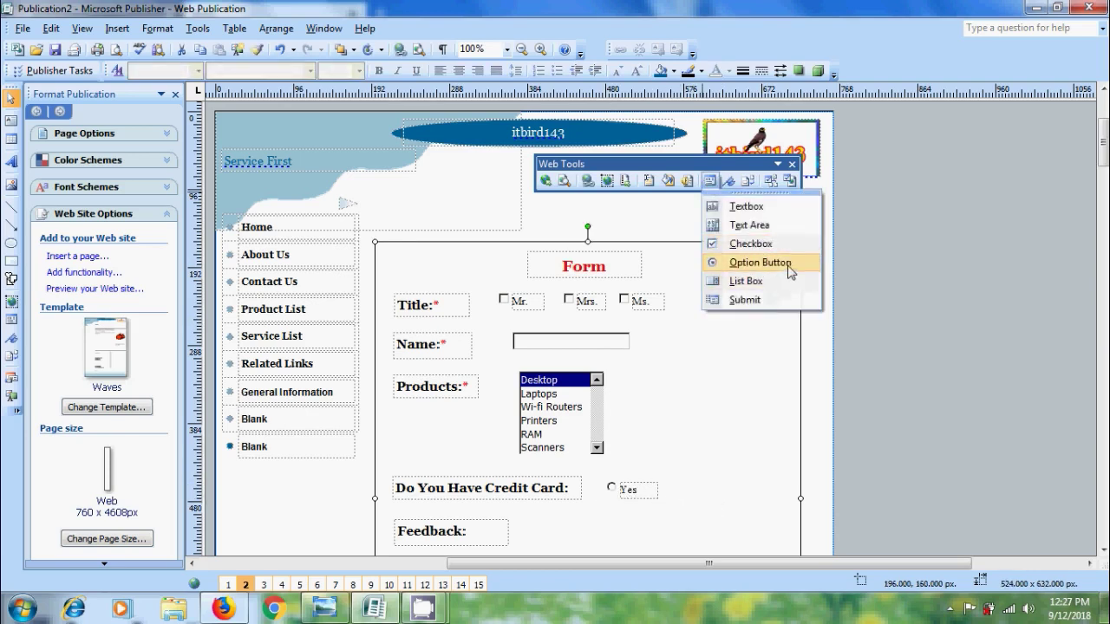
{"action": "left_click", "coordinate": [754, 262]}
{"action": "left_click_drag", "start_coordinate": [694, 324], "coordinate": [739, 500]}
{"action": "type", "text": "No"}
{"action": "left_click", "coordinate": [775, 532]}
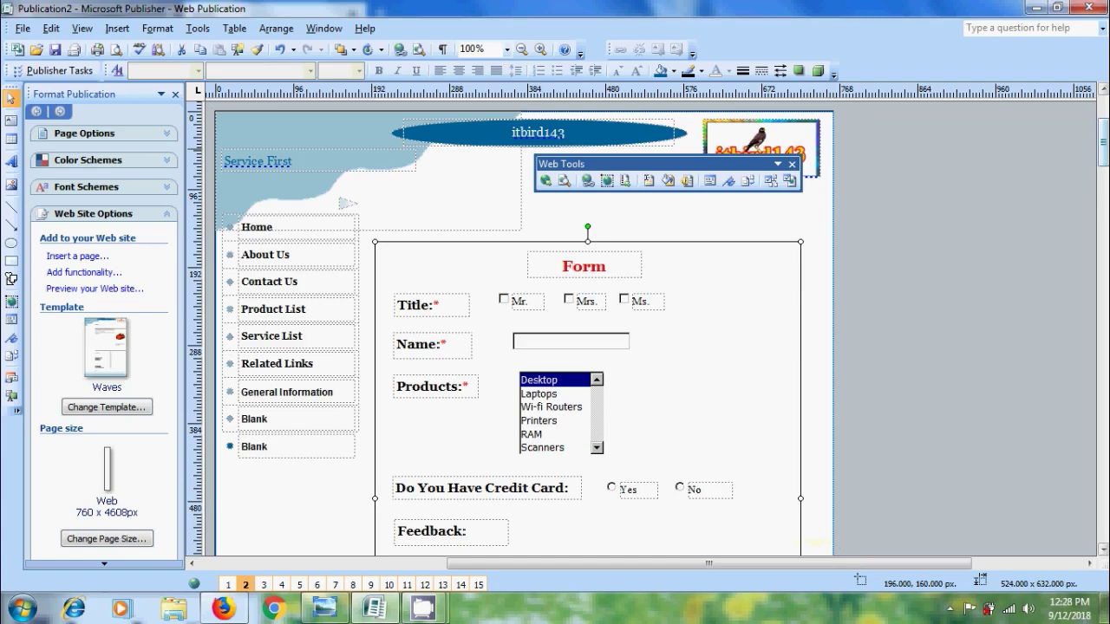
Insert a text area form control and place it beside the Feedback label
{"action": "scroll", "coordinate": [590, 347], "scroll_direction": "down", "scroll_amount": 5}
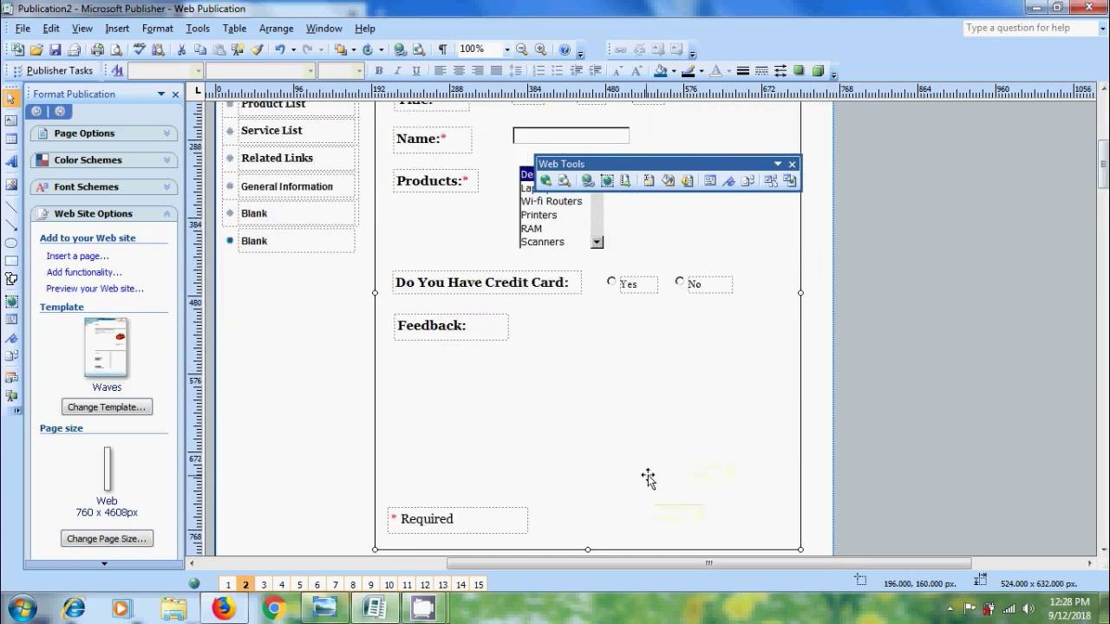
{"action": "left_click", "coordinate": [709, 180]}
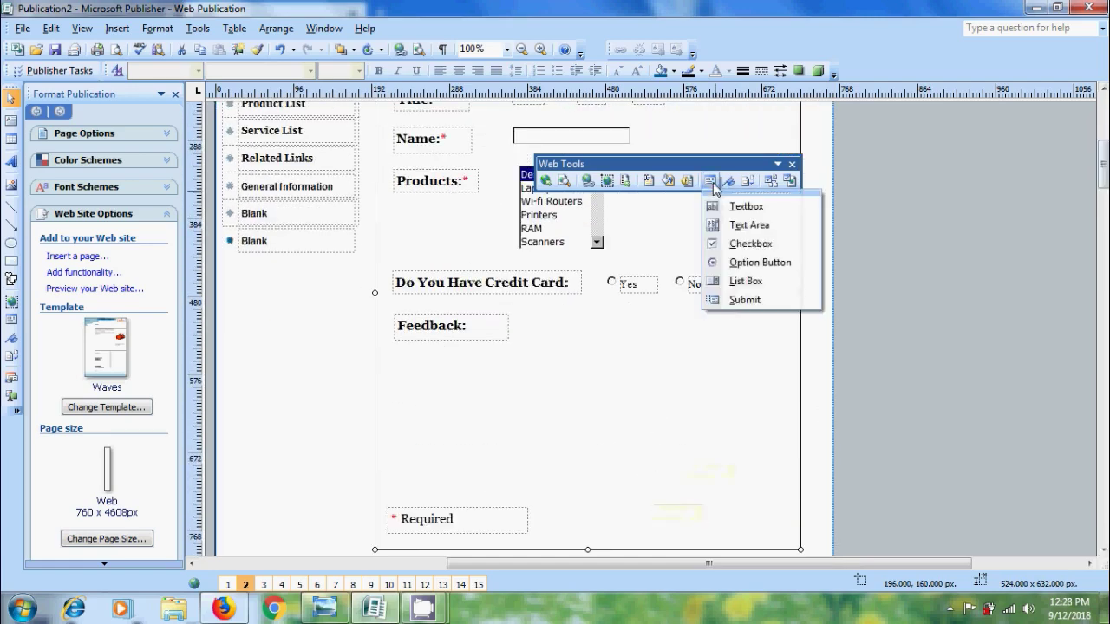
{"action": "left_click", "coordinate": [748, 225]}
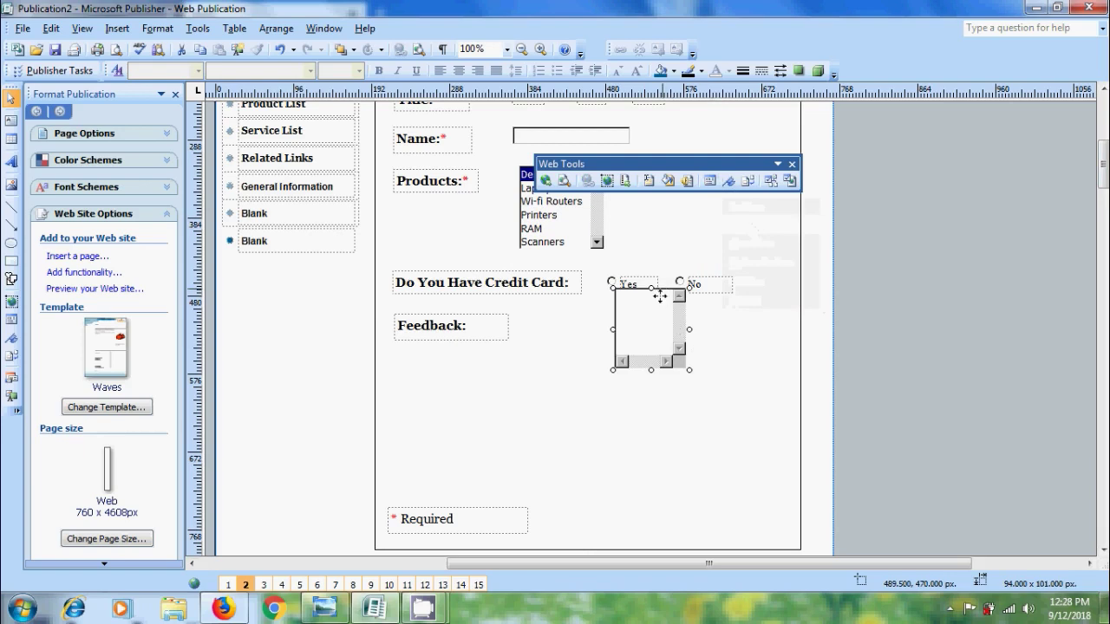
{"action": "left_click_drag", "start_coordinate": [660, 296], "coordinate": [577, 319]}
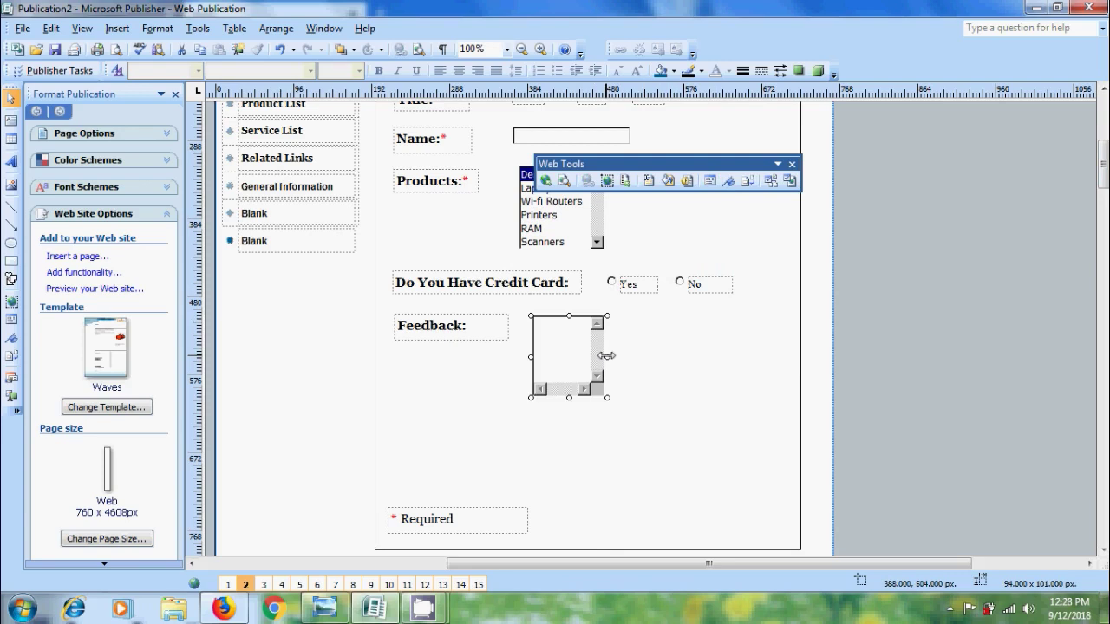
Preview the web page in the browser and test the Feedback text area with several lines of filler text
{"action": "left_click", "coordinate": [564, 182]}
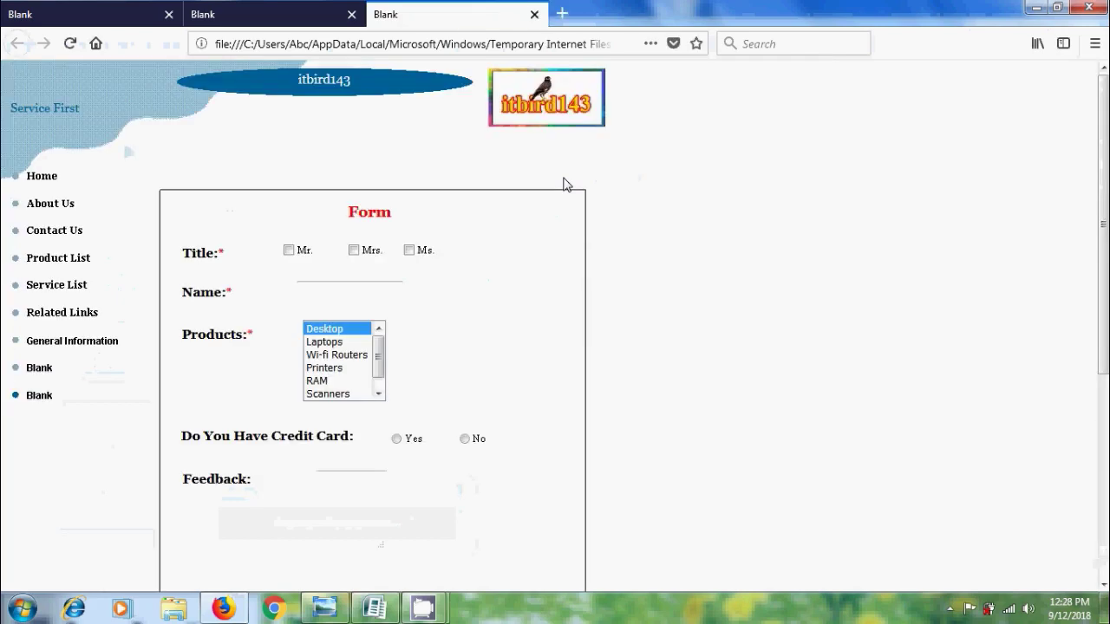
{"action": "scroll", "coordinate": [785, 485], "scroll_direction": "down", "scroll_amount": 1}
{"action": "scroll", "coordinate": [124, 140], "scroll_direction": "down", "scroll_amount": 3}
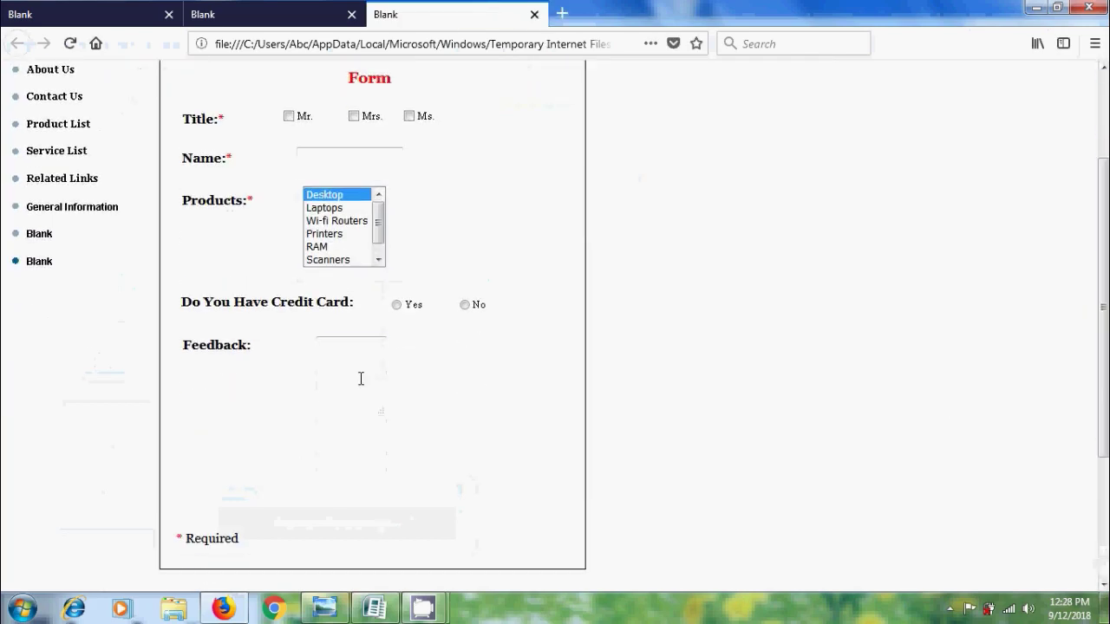
{"action": "left_click", "coordinate": [352, 350]}
{"action": "type", "text": "ghjgha"}
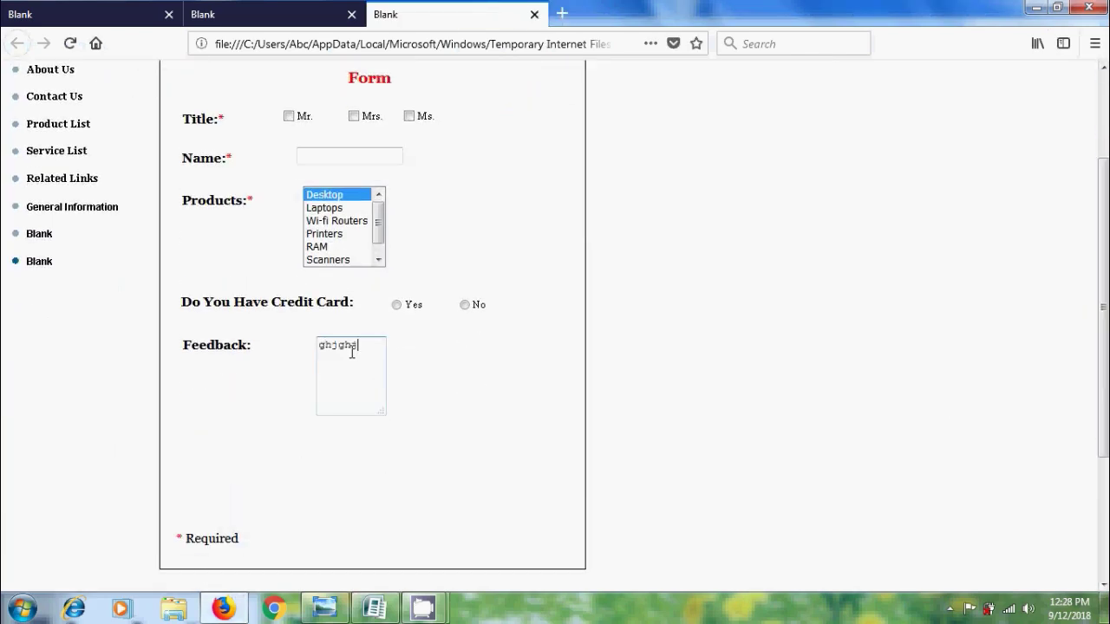
{"action": "type", "text": "djagdjajgajgajgdjghjgdjgasdjgsgdhagjgdjgjagdjgajgjdgajdghjgdajghjdgjgjgdjghjg"}
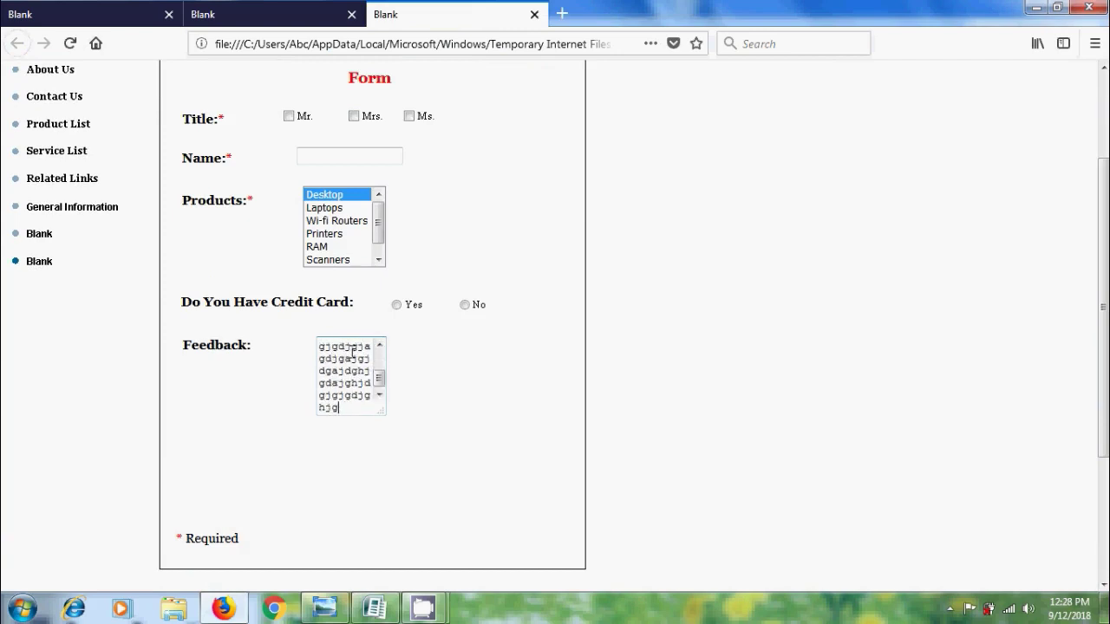
{"action": "type", "text": "jagggahjhjghggg"}
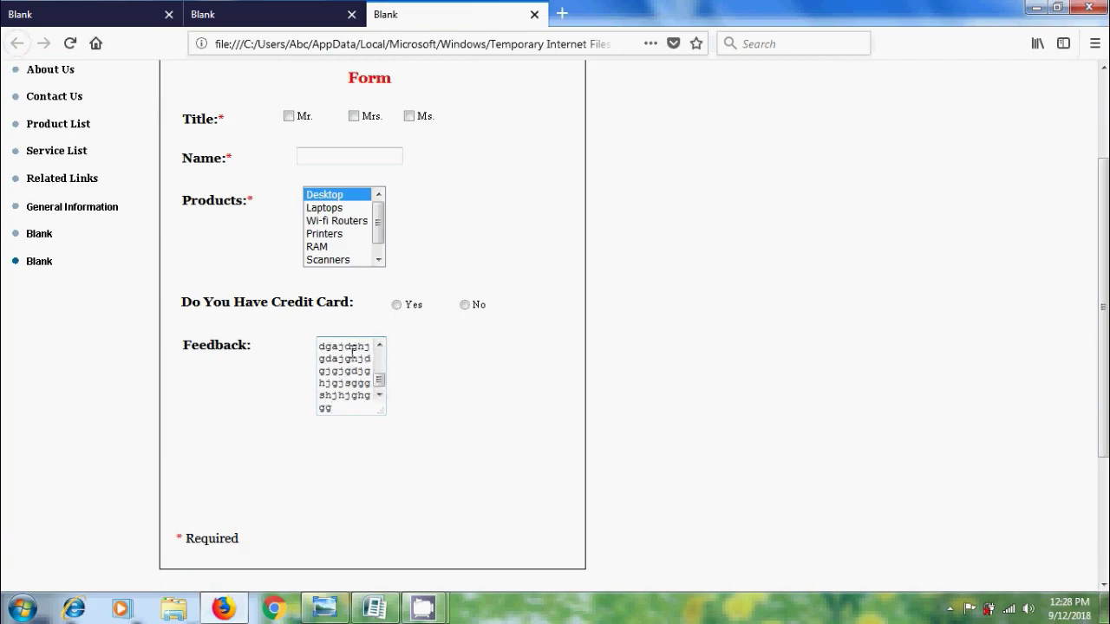
Switch back to Publisher, insert a Submit command button and place it below the Feedback text area
{"action": "left_click", "coordinate": [375, 609]}
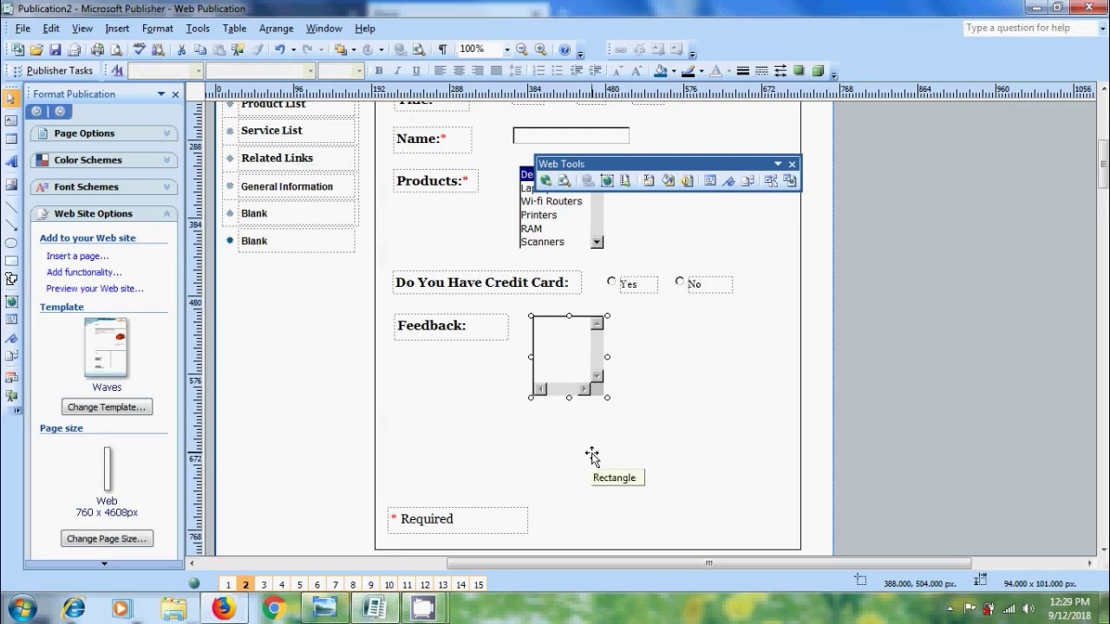
{"action": "left_click", "coordinate": [713, 182]}
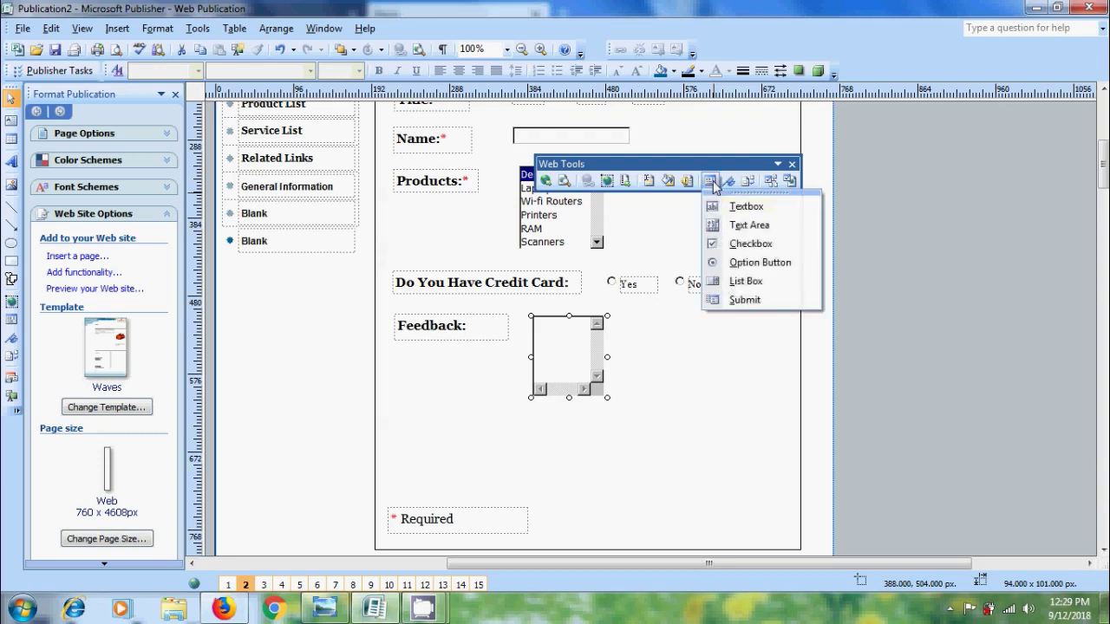
{"action": "left_click", "coordinate": [745, 300]}
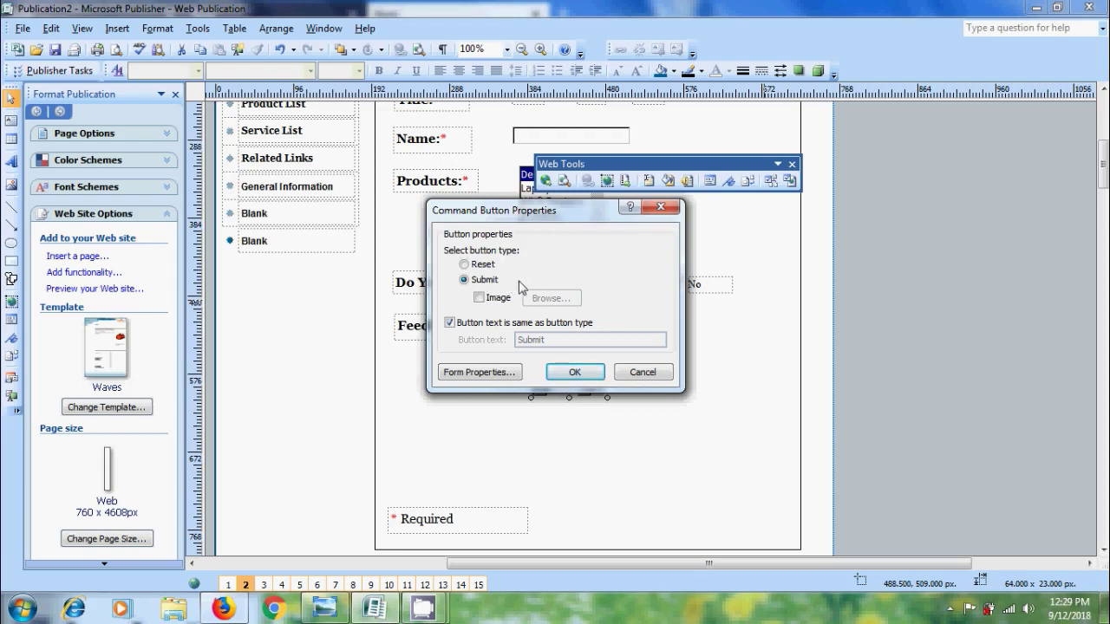
{"action": "left_click", "coordinate": [579, 374]}
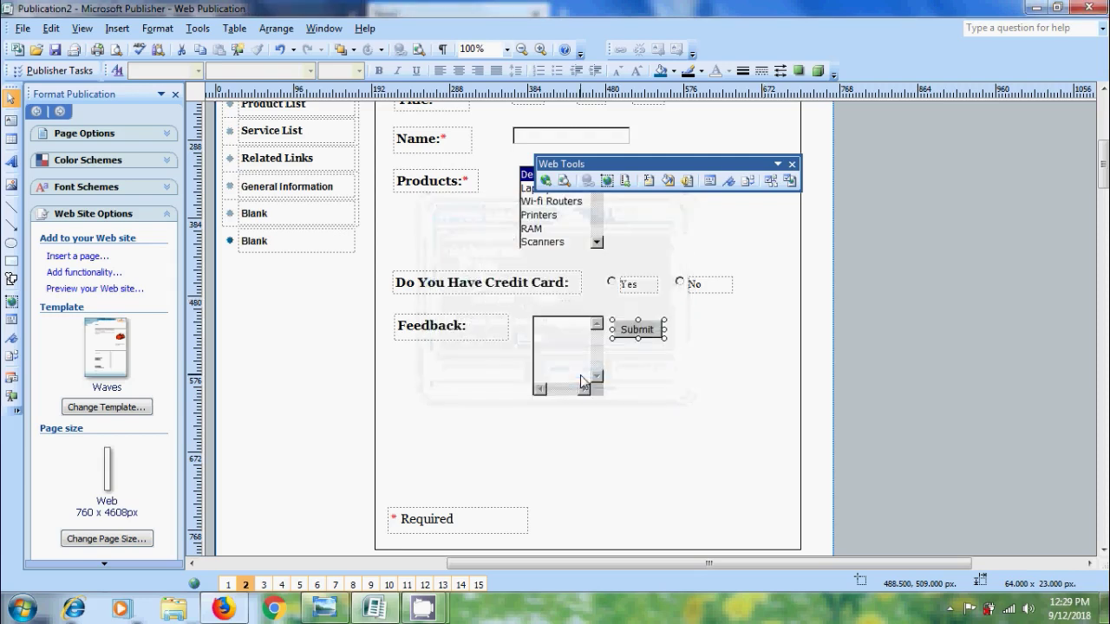
{"action": "left_click_drag", "start_coordinate": [639, 328], "coordinate": [615, 439]}
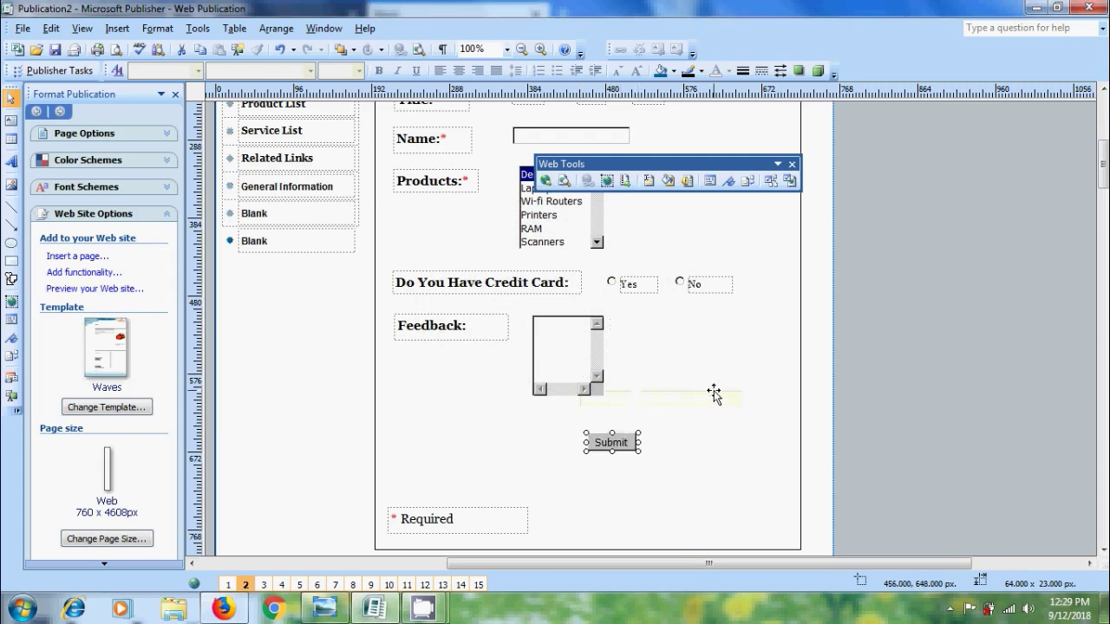
Insert a second command button of type Reset and place it to the left of the Submit button
{"action": "left_click", "coordinate": [711, 182]}
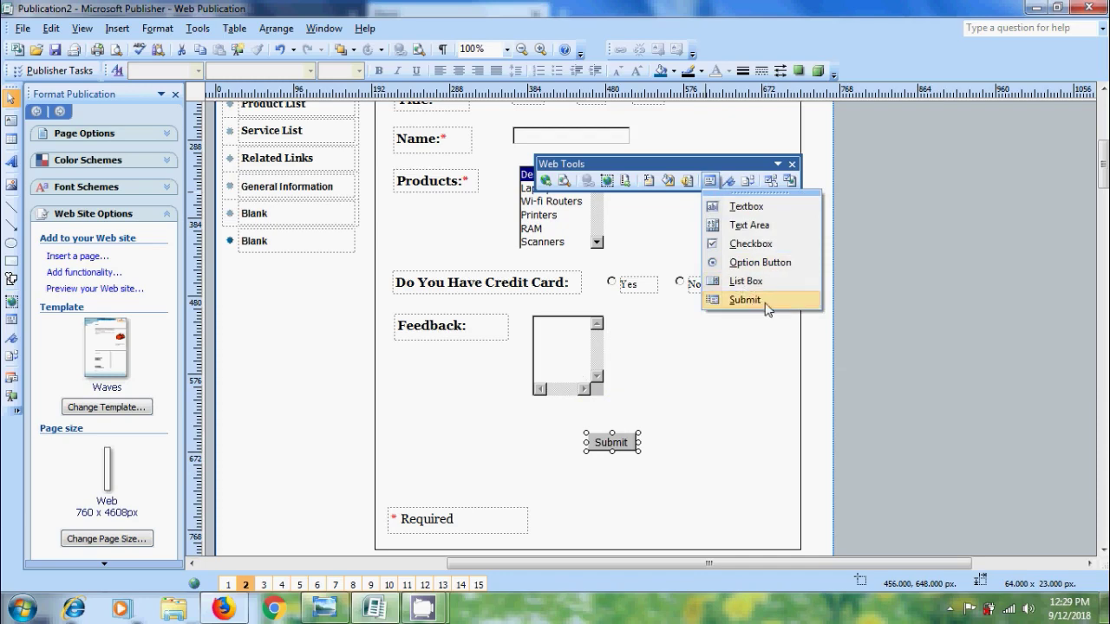
{"action": "left_click", "coordinate": [746, 300]}
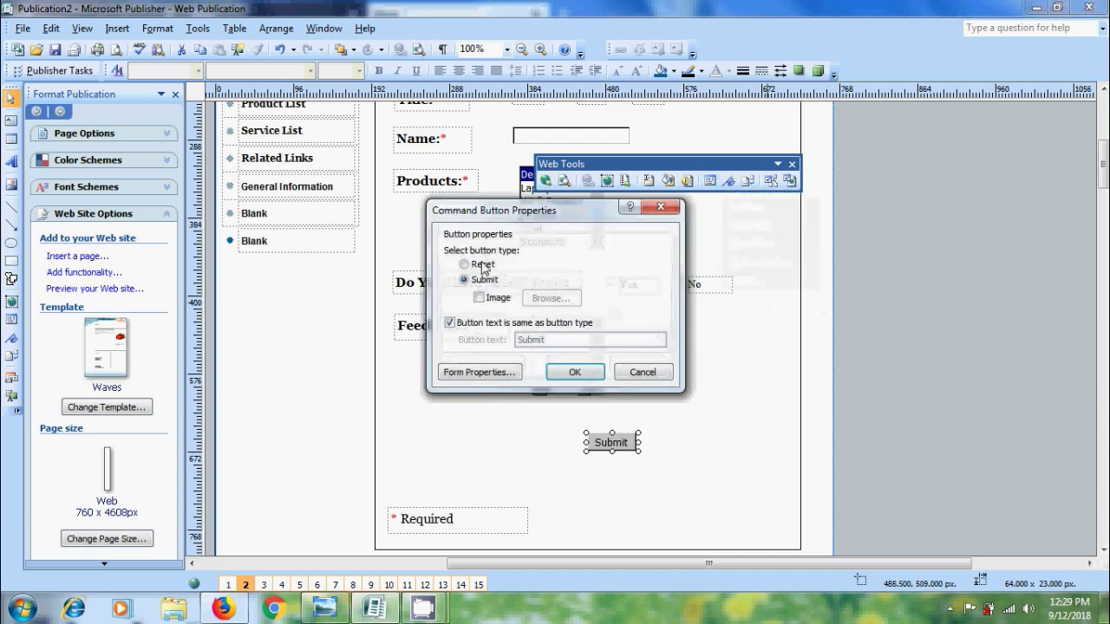
{"action": "left_click", "coordinate": [483, 265]}
{"action": "left_click", "coordinate": [574, 373]}
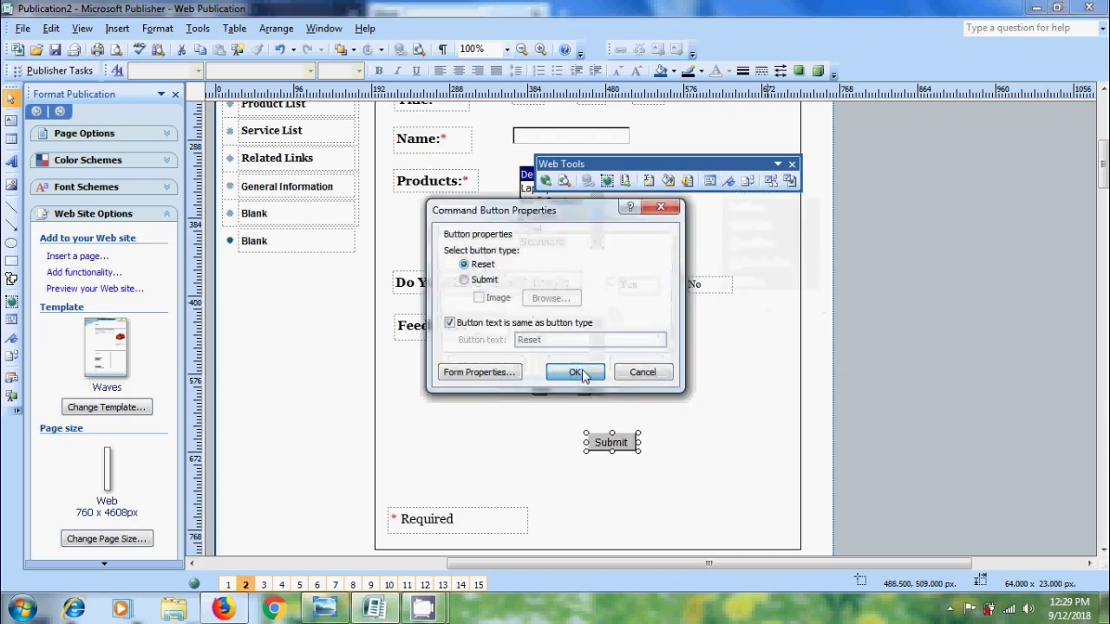
{"action": "left_click_drag", "start_coordinate": [630, 330], "coordinate": [530, 439]}
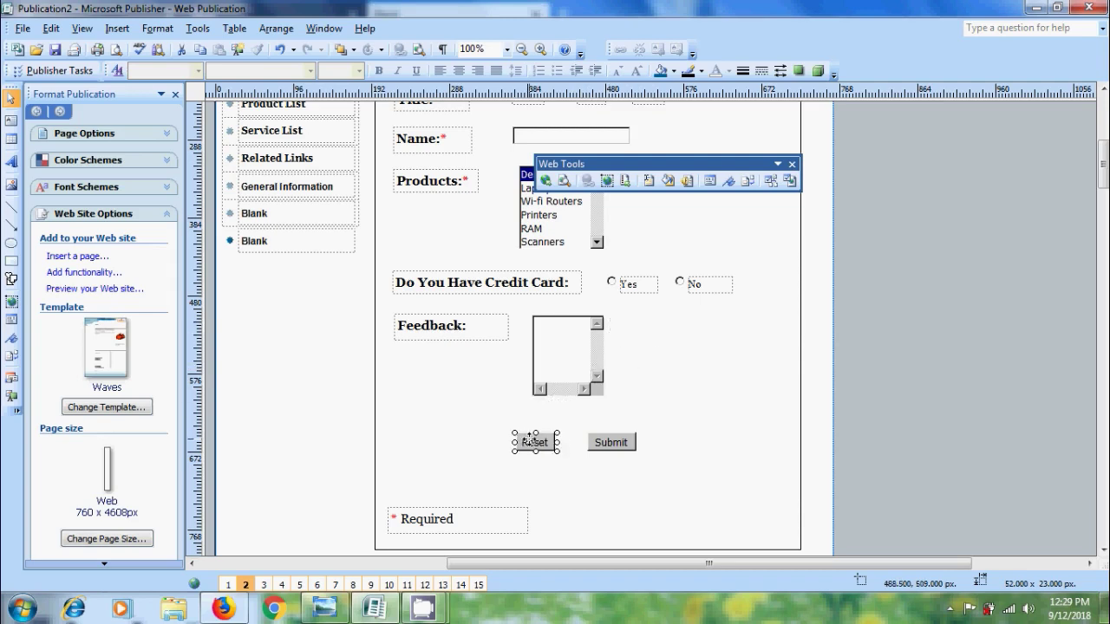
Examine the Submit button's properties and the form's data retrieval options for e-mail and an ISP program, leaving the settings as they are
{"action": "double_click", "coordinate": [628, 444]}
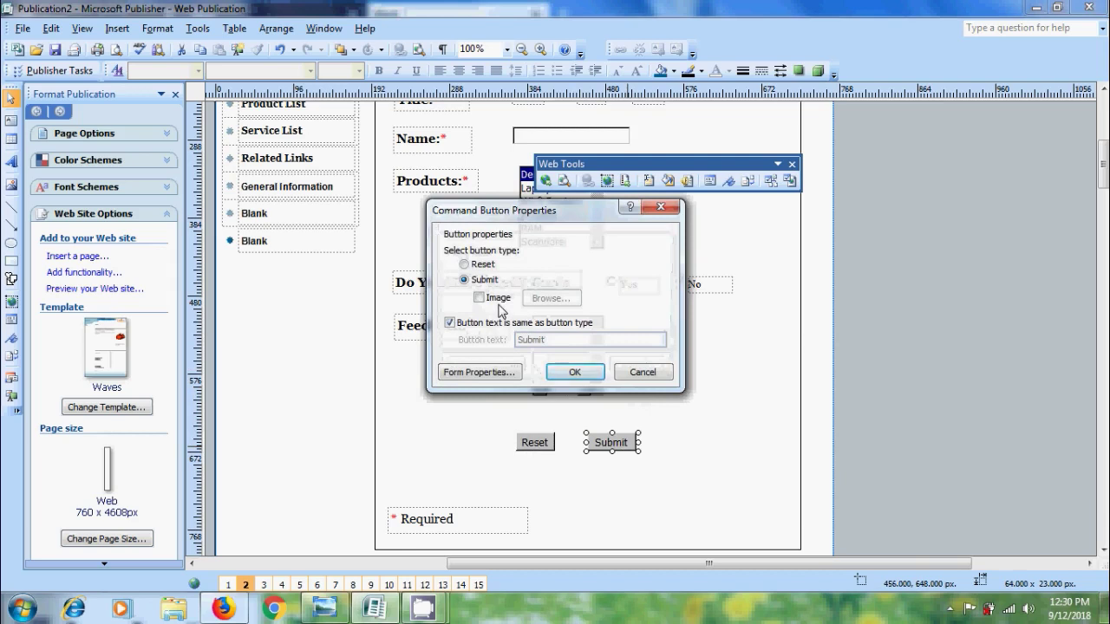
{"action": "left_click", "coordinate": [646, 372]}
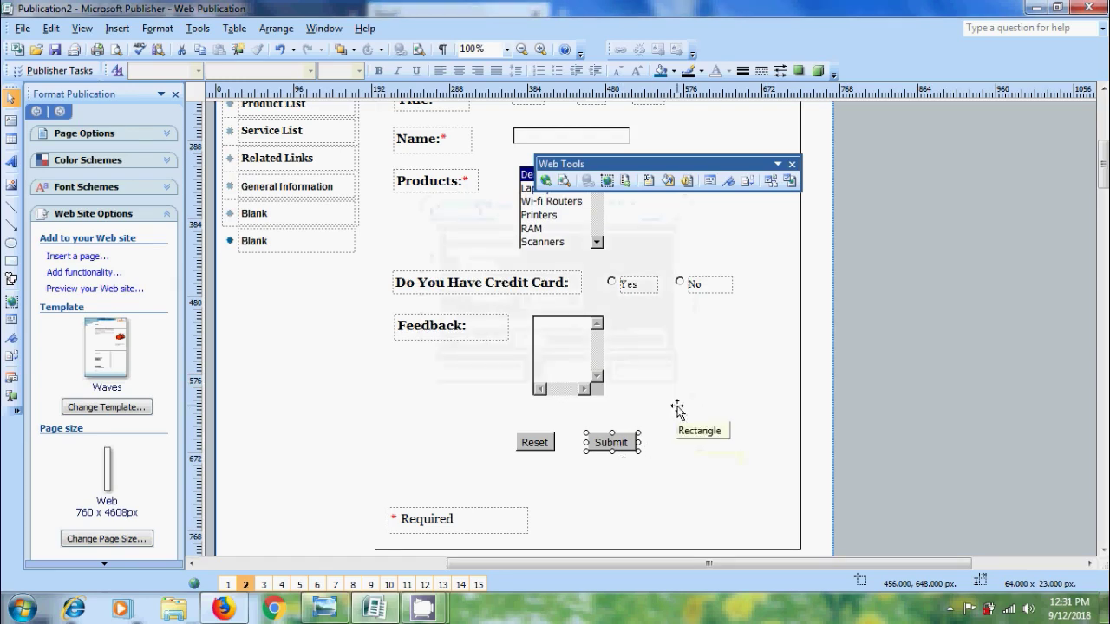
{"action": "double_click", "coordinate": [631, 446]}
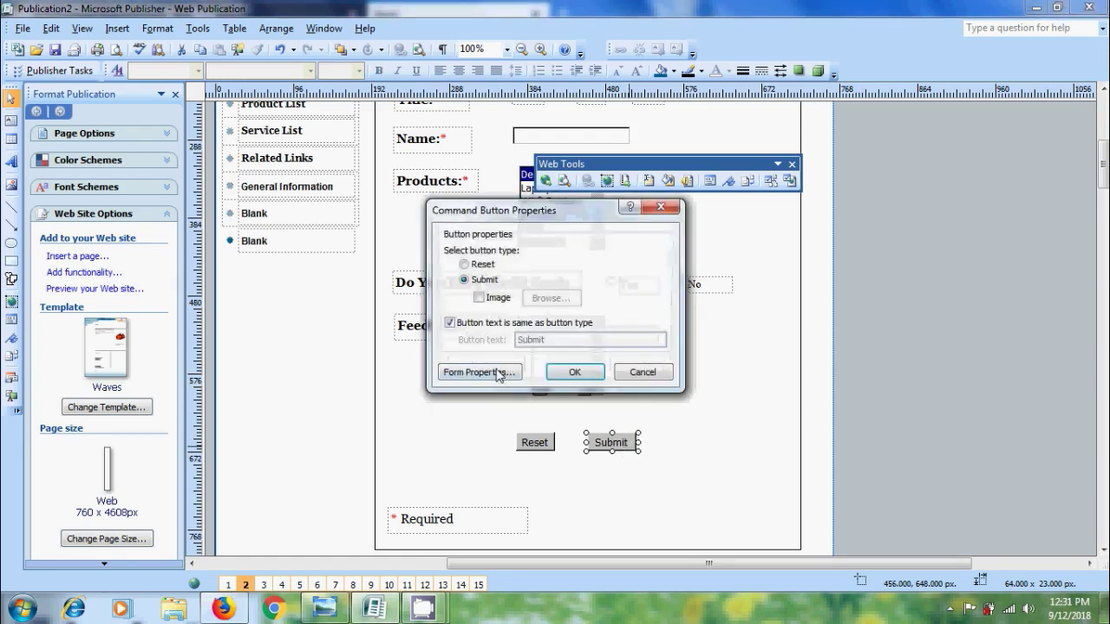
{"action": "left_click", "coordinate": [500, 373]}
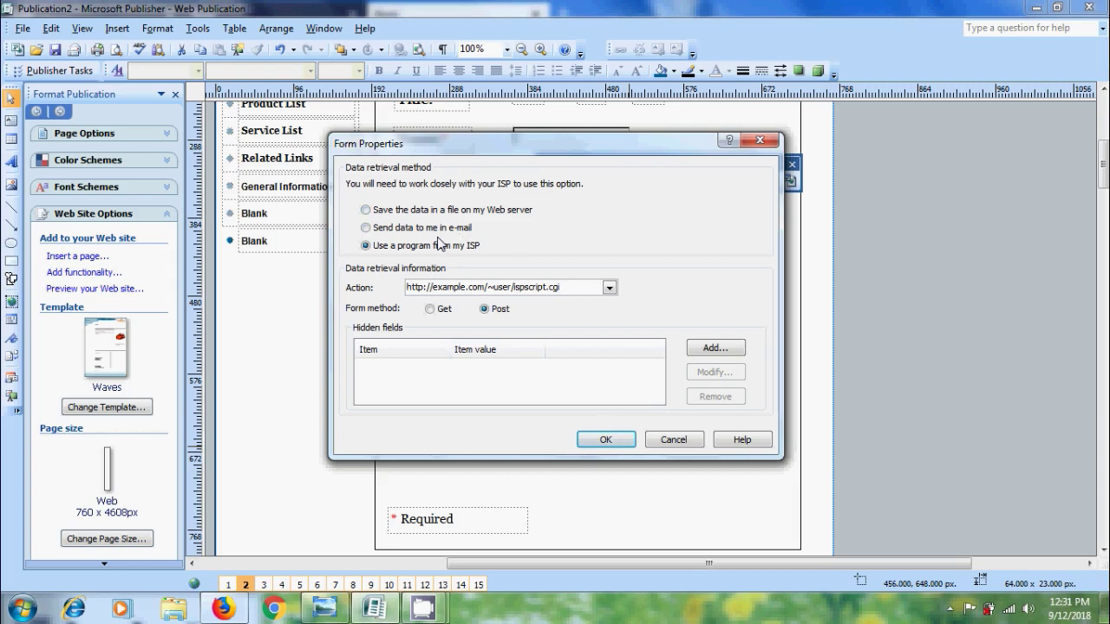
{"action": "left_click", "coordinate": [460, 234]}
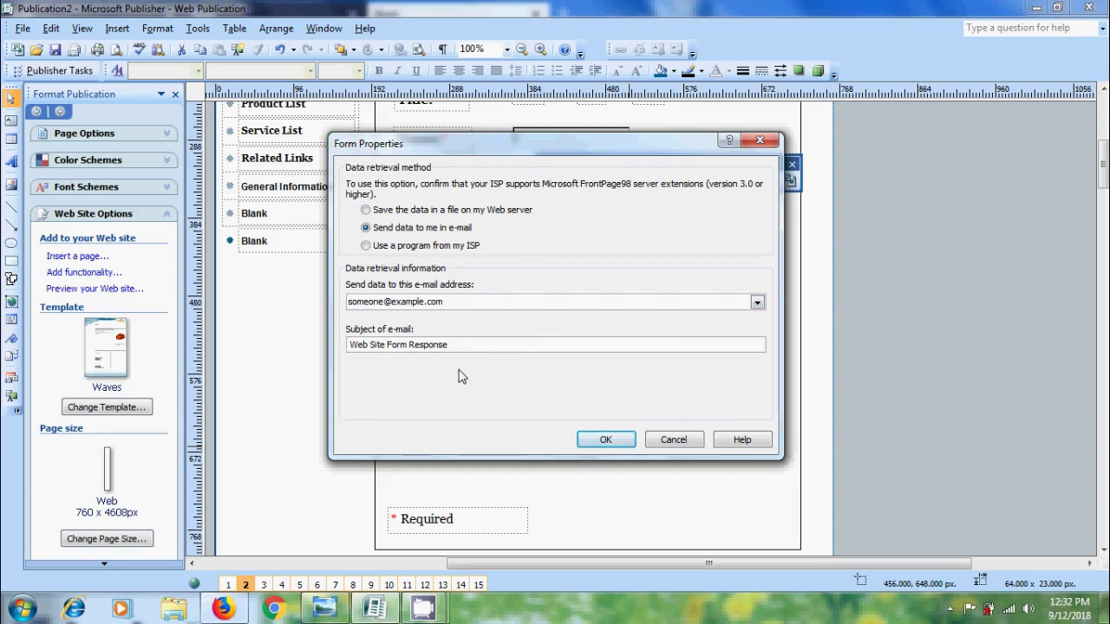
{"action": "left_click", "coordinate": [434, 248]}
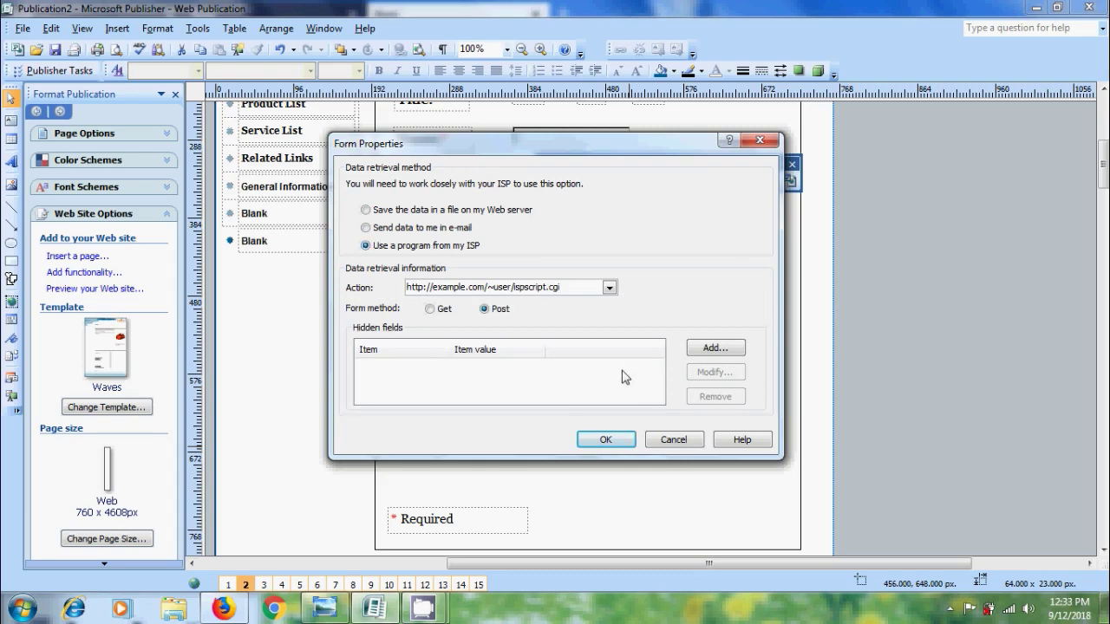
{"action": "left_click", "coordinate": [675, 440]}
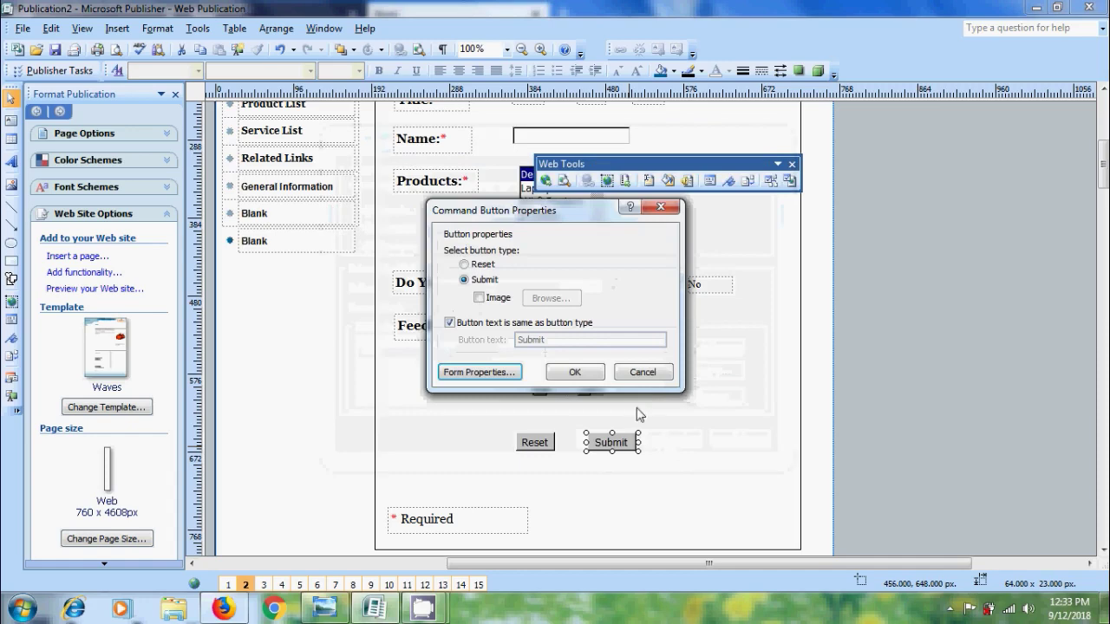
{"action": "left_click", "coordinate": [643, 376]}
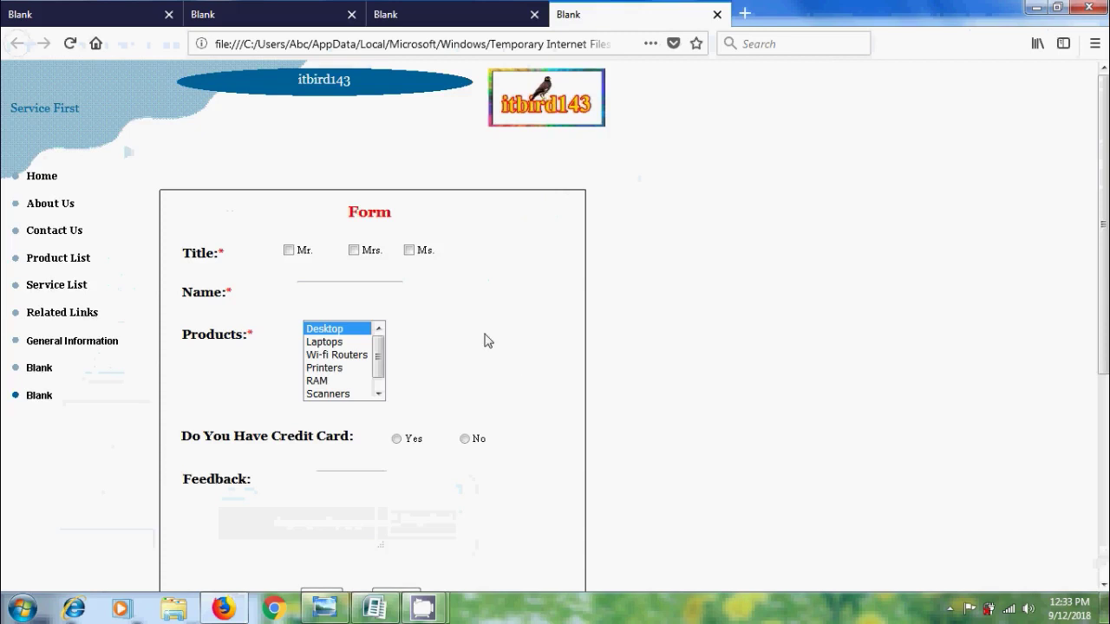
Preview the page in the browser and fill in title Mr., a name, products Desktop, Laptops and Wi-fi Routers, and credit card Yes
{"action": "left_click", "coordinate": [290, 252]}
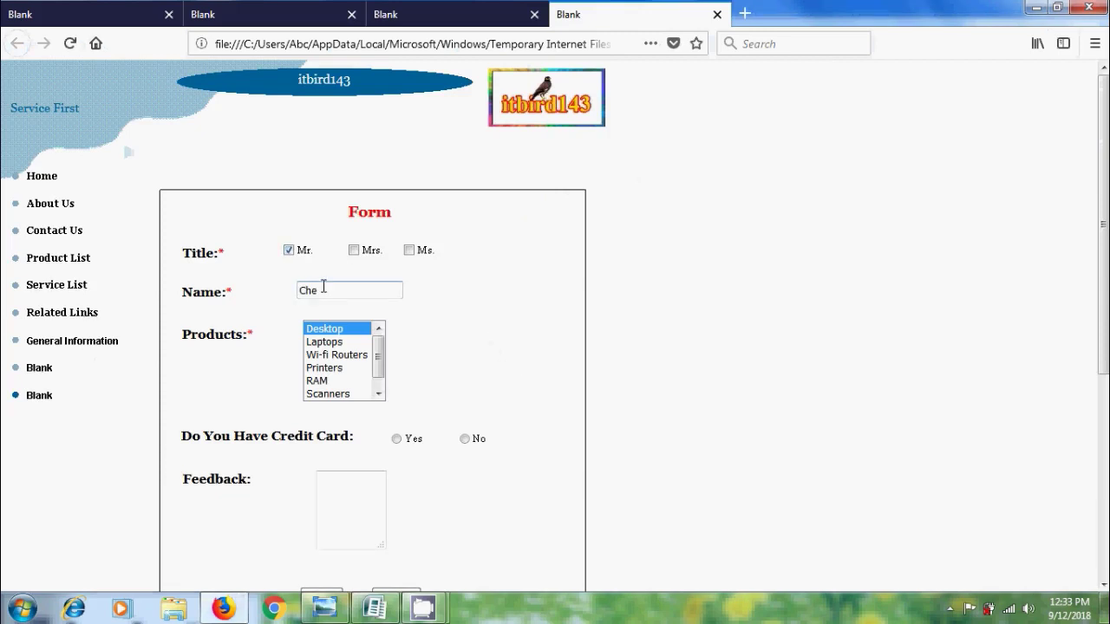
{"action": "left_click", "coordinate": [324, 328]}
{"action": "left_click", "coordinate": [328, 342], "text": "ctrl"}
{"action": "left_click", "coordinate": [338, 356], "text": "ctrl"}
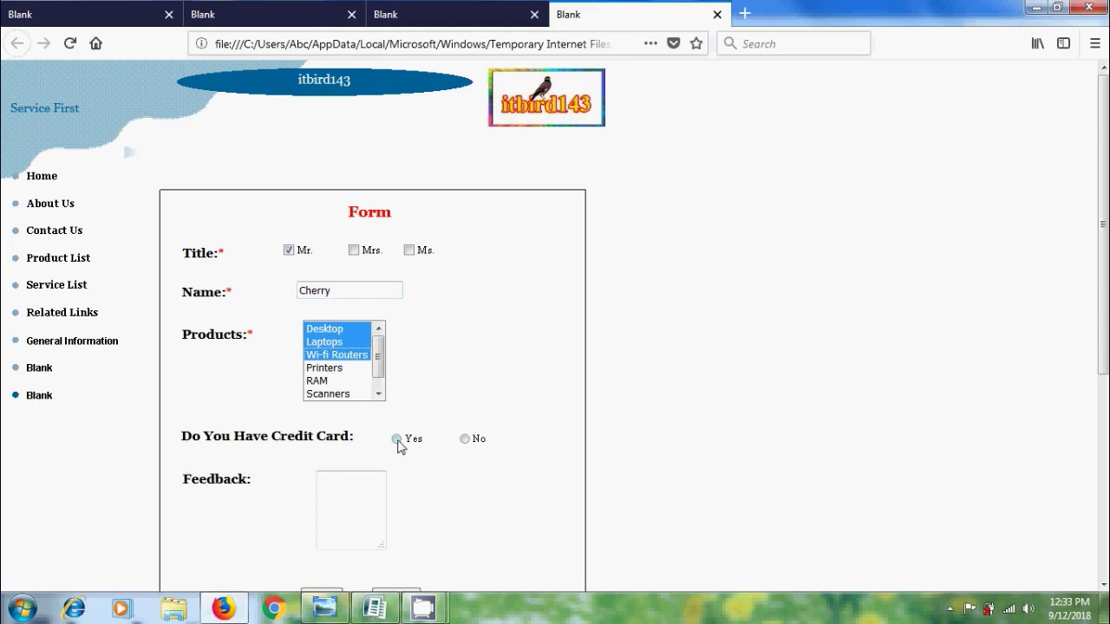
{"action": "left_click", "coordinate": [396, 439]}
Enter the feedback "Hai Youtubers, Welcome to itbird143." and test clearing the form with Reset
{"action": "left_click", "coordinate": [362, 505]}
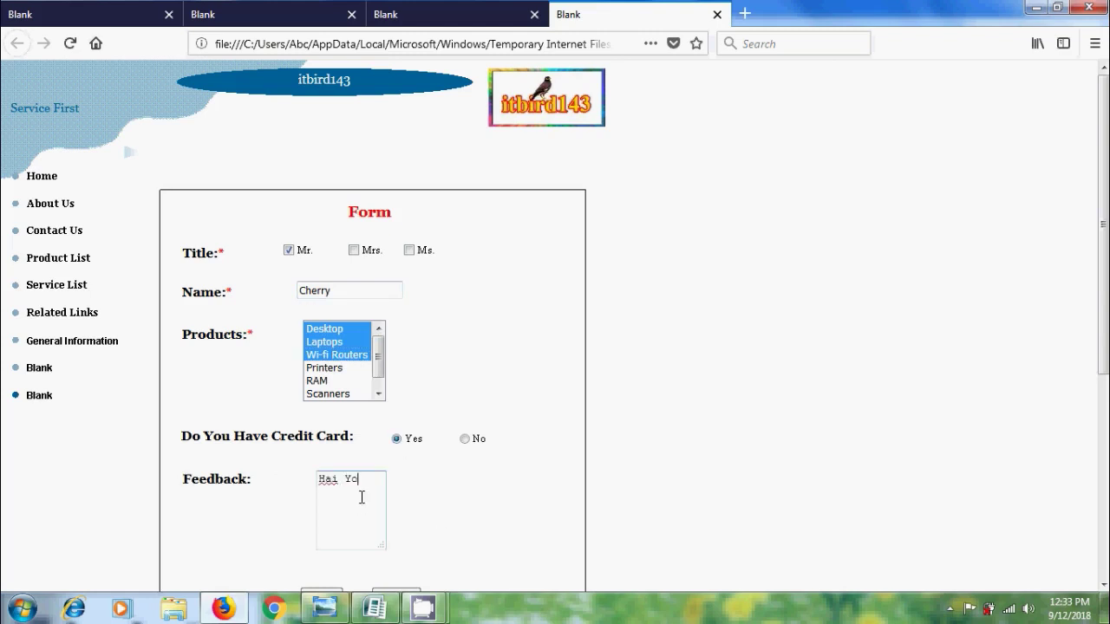
{"action": "type", "text": "Hai Youtubers, Welcome to itbird143."}
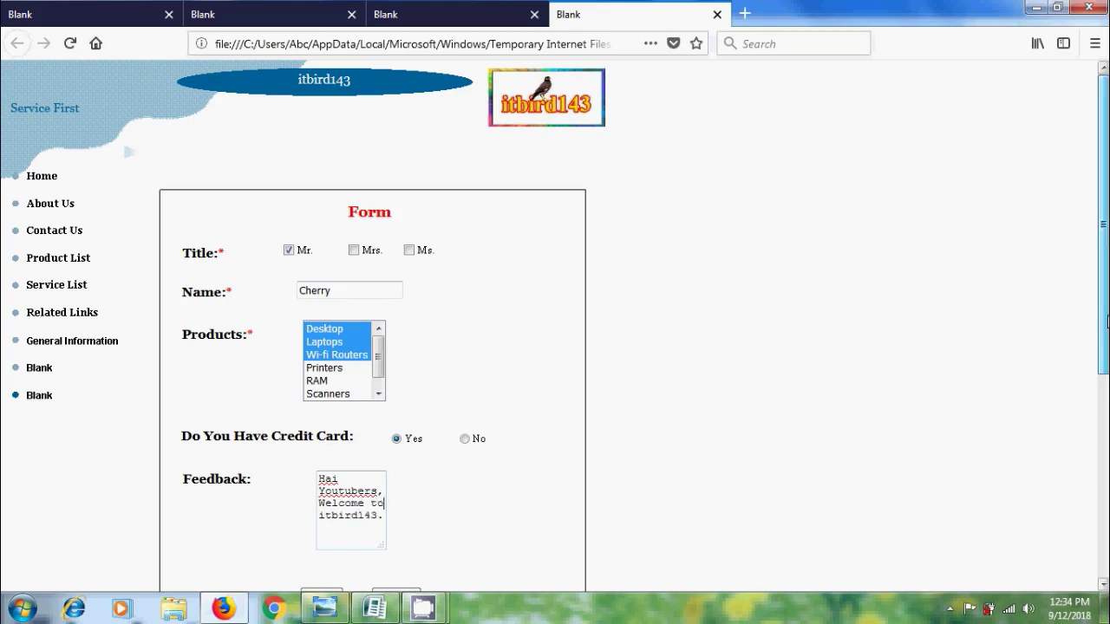
{"action": "scroll", "coordinate": [625, 373], "scroll_direction": "down", "scroll_amount": 4}
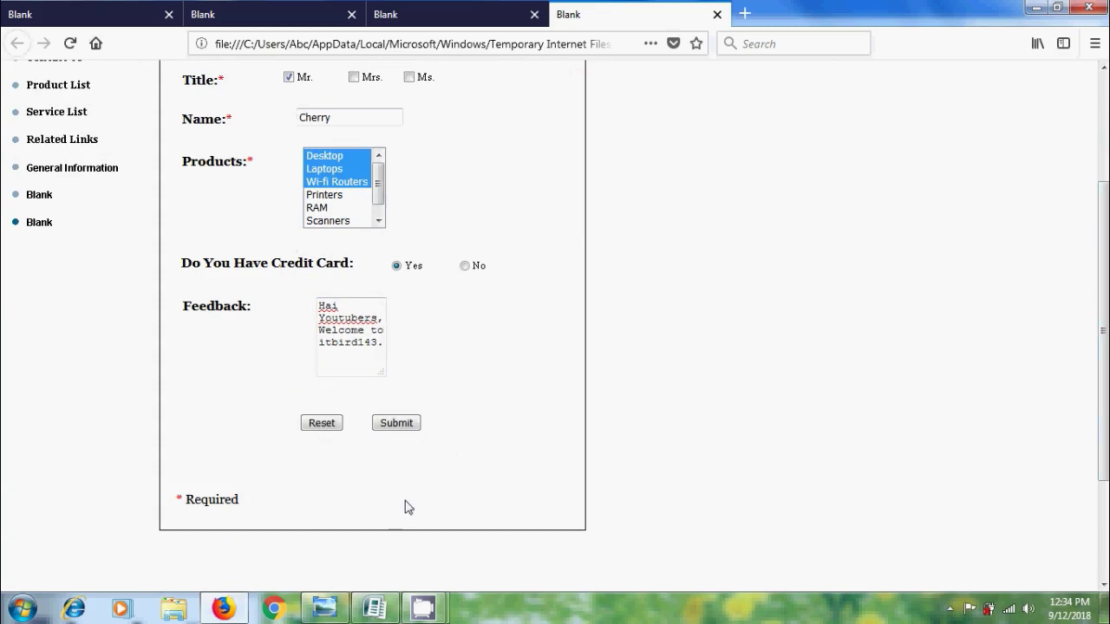
{"action": "left_click", "coordinate": [322, 423]}
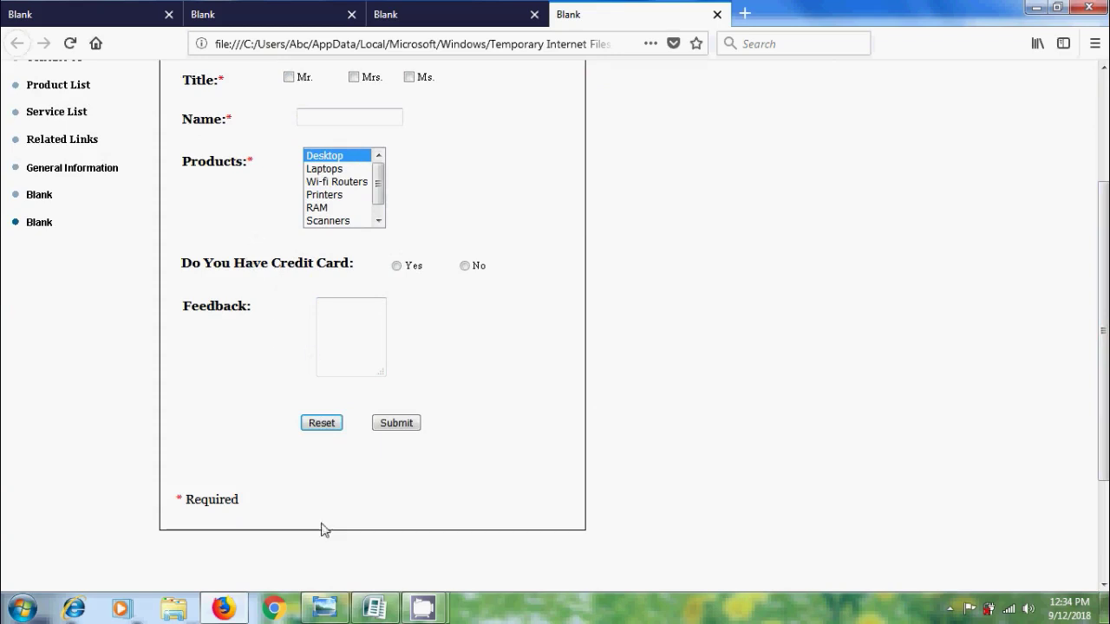
View the form control image in Windows Photo Viewer and minimize the viewer and browser windows to show the desktop
{"action": "left_click", "coordinate": [325, 607]}
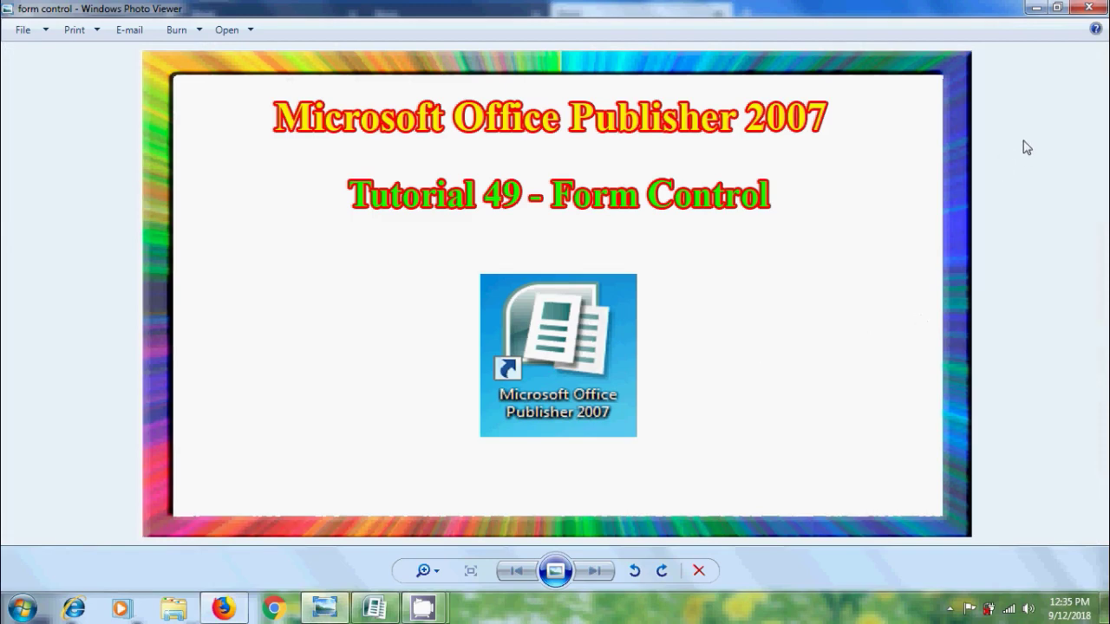
{"action": "left_click", "coordinate": [1036, 8]}
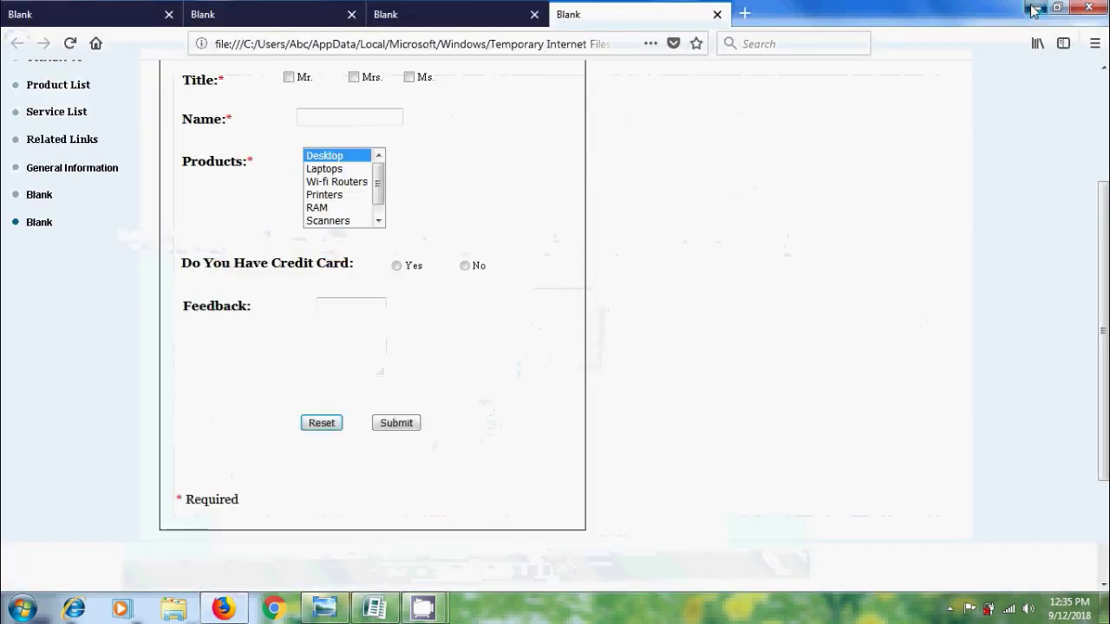
{"action": "left_click", "coordinate": [1034, 9]}
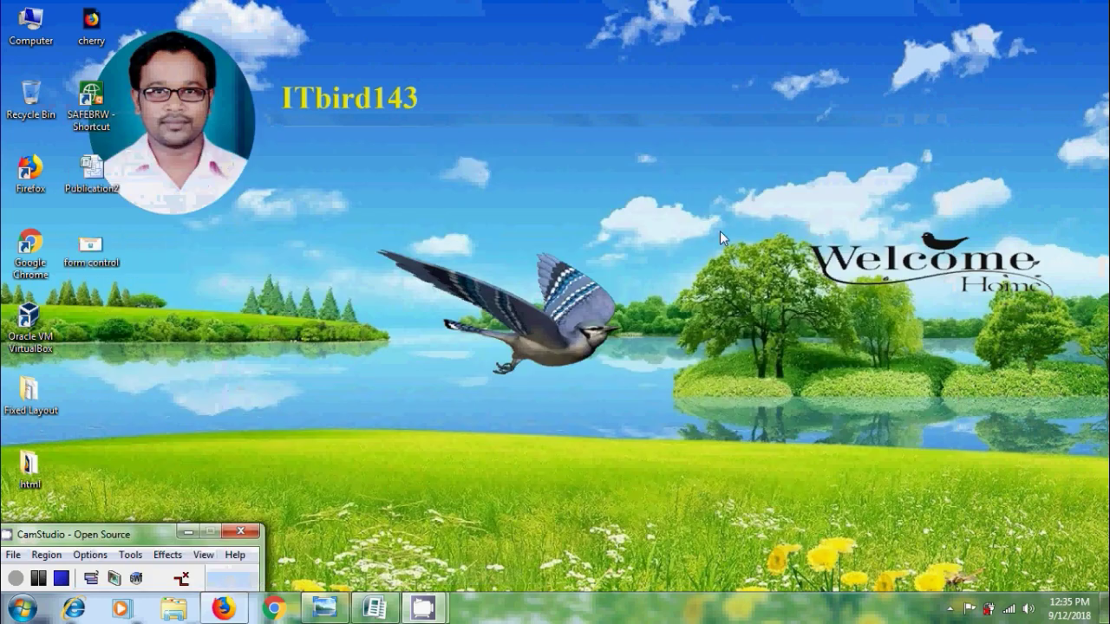